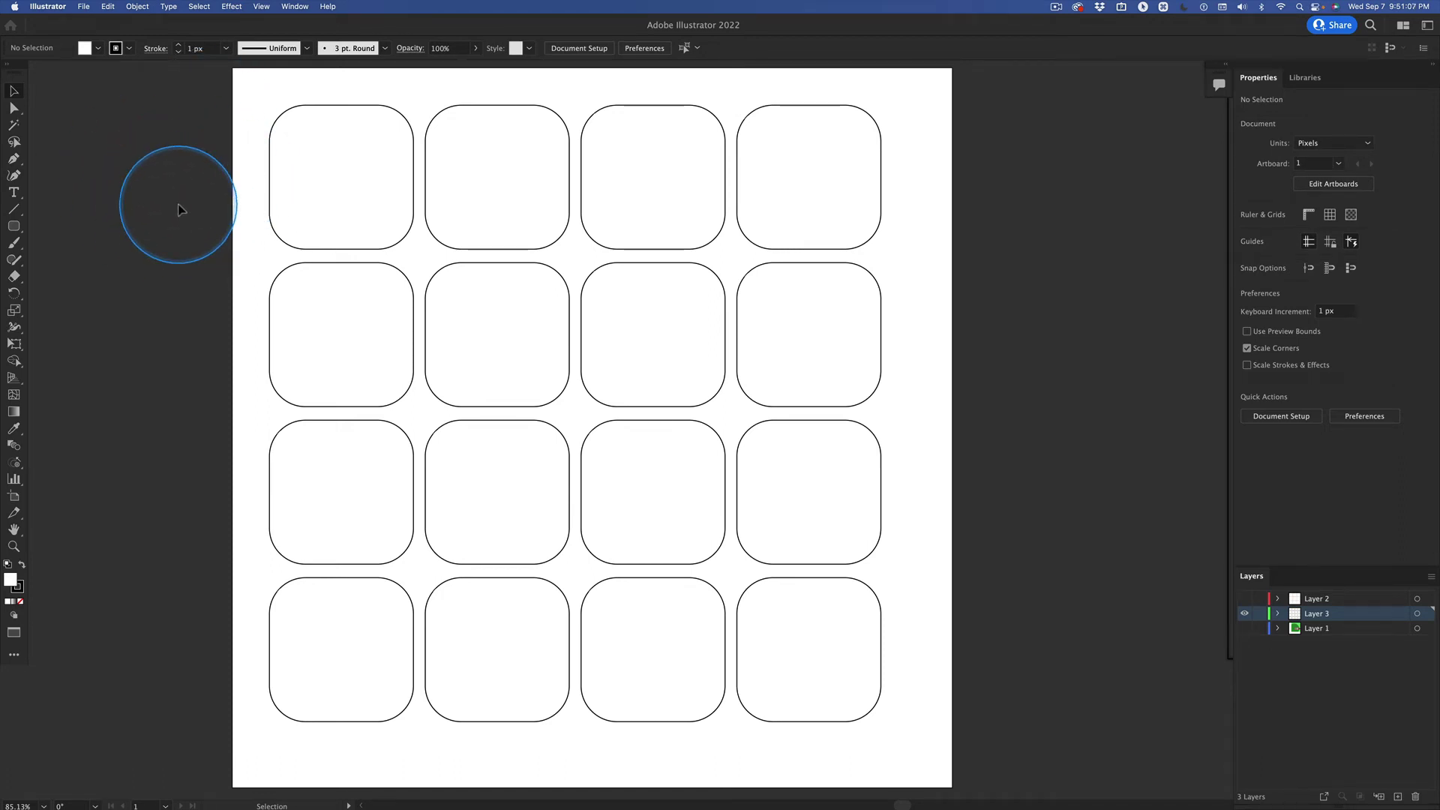
# - Edit the rounded-square symbol and swap its fill to black so all 16 instances turn black
pyautogui.click(322, 214)
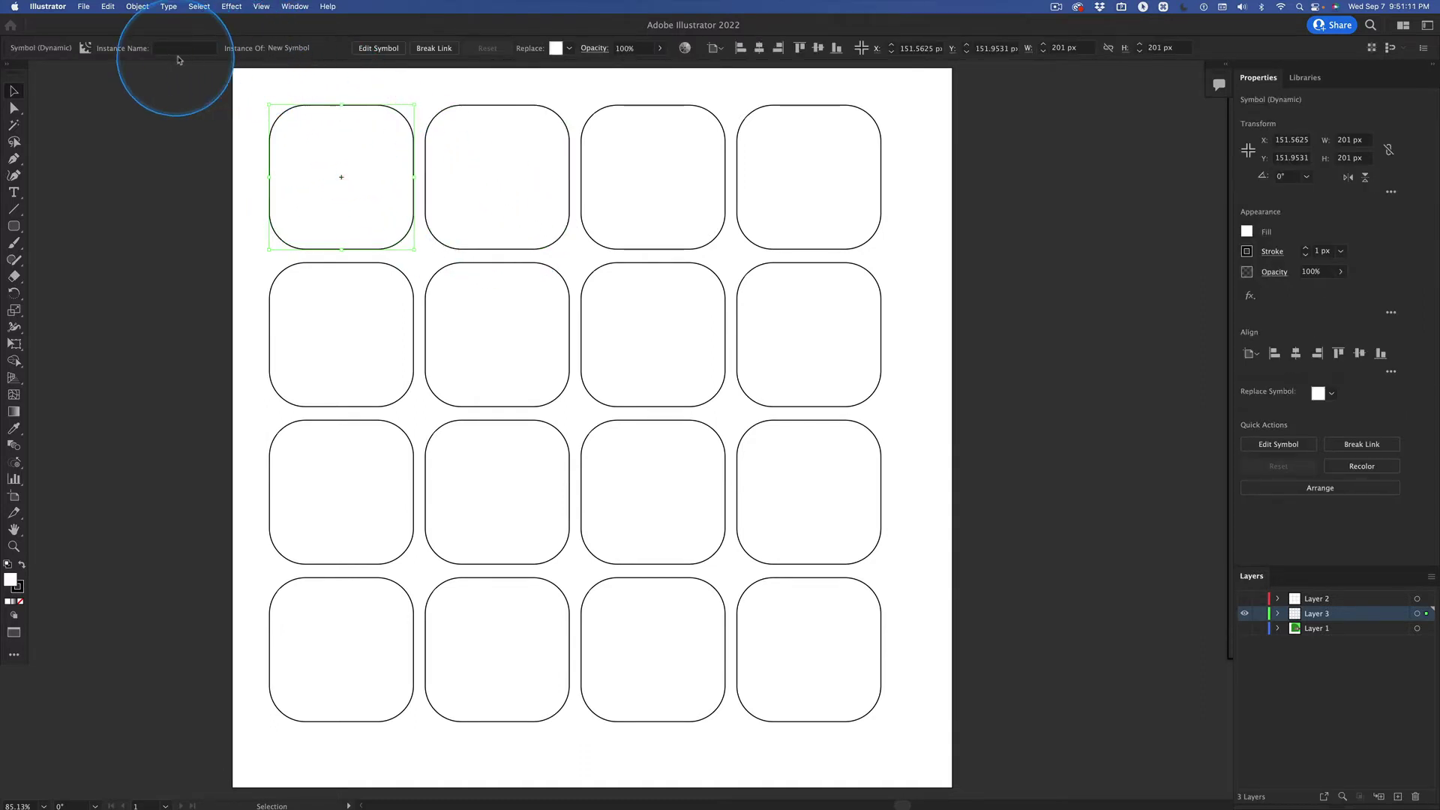
pyautogui.click(377, 49)
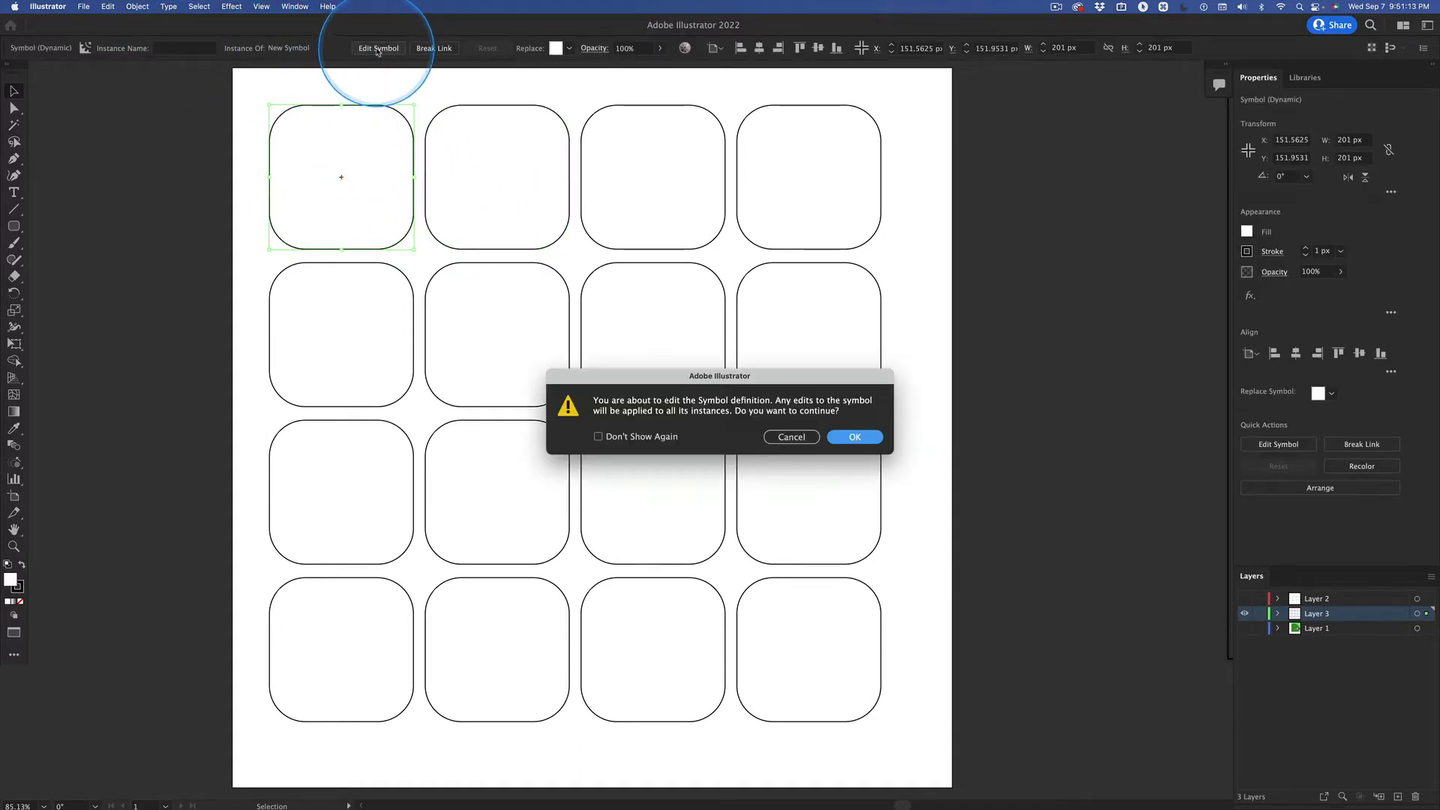
pyautogui.click(861, 437)
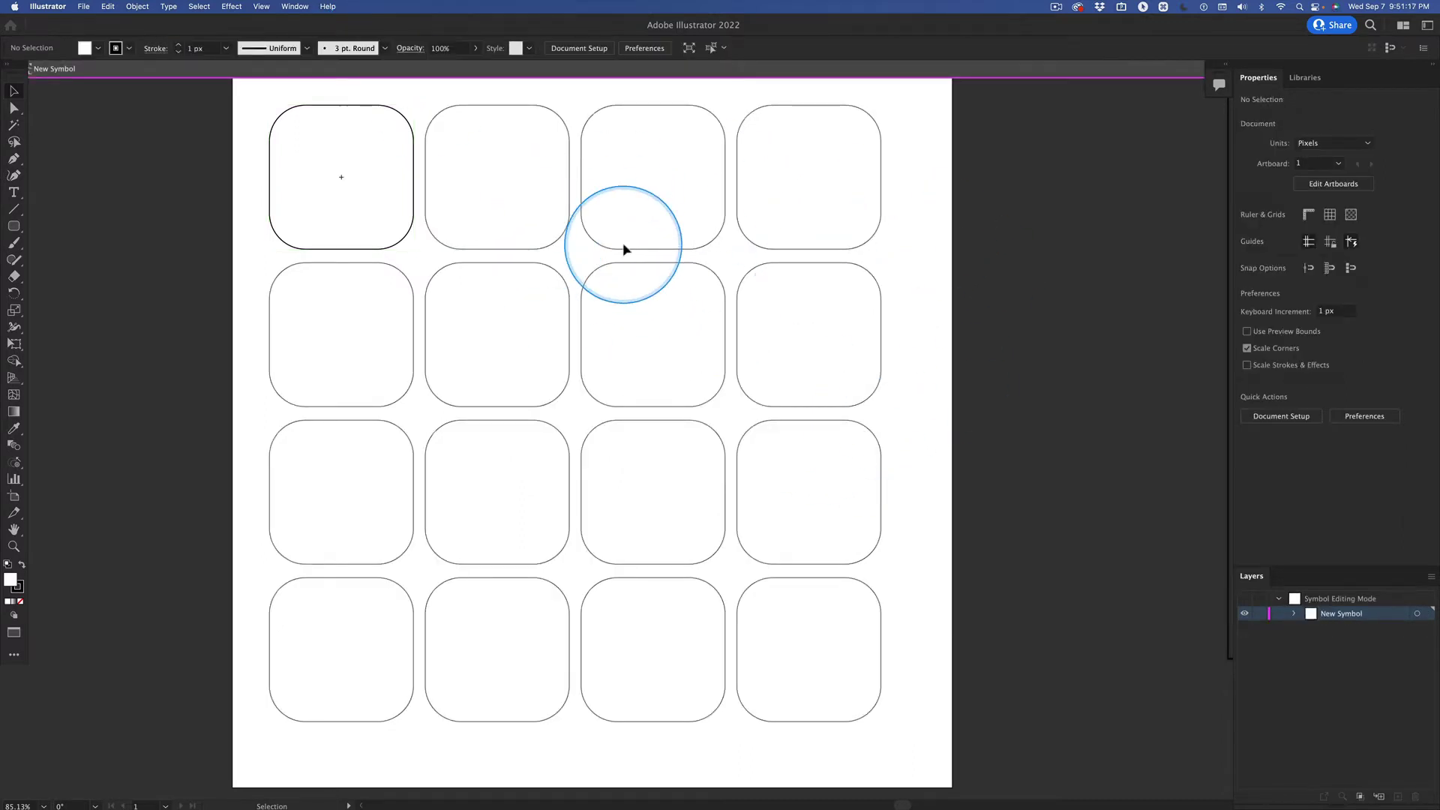
pyautogui.click(300, 129)
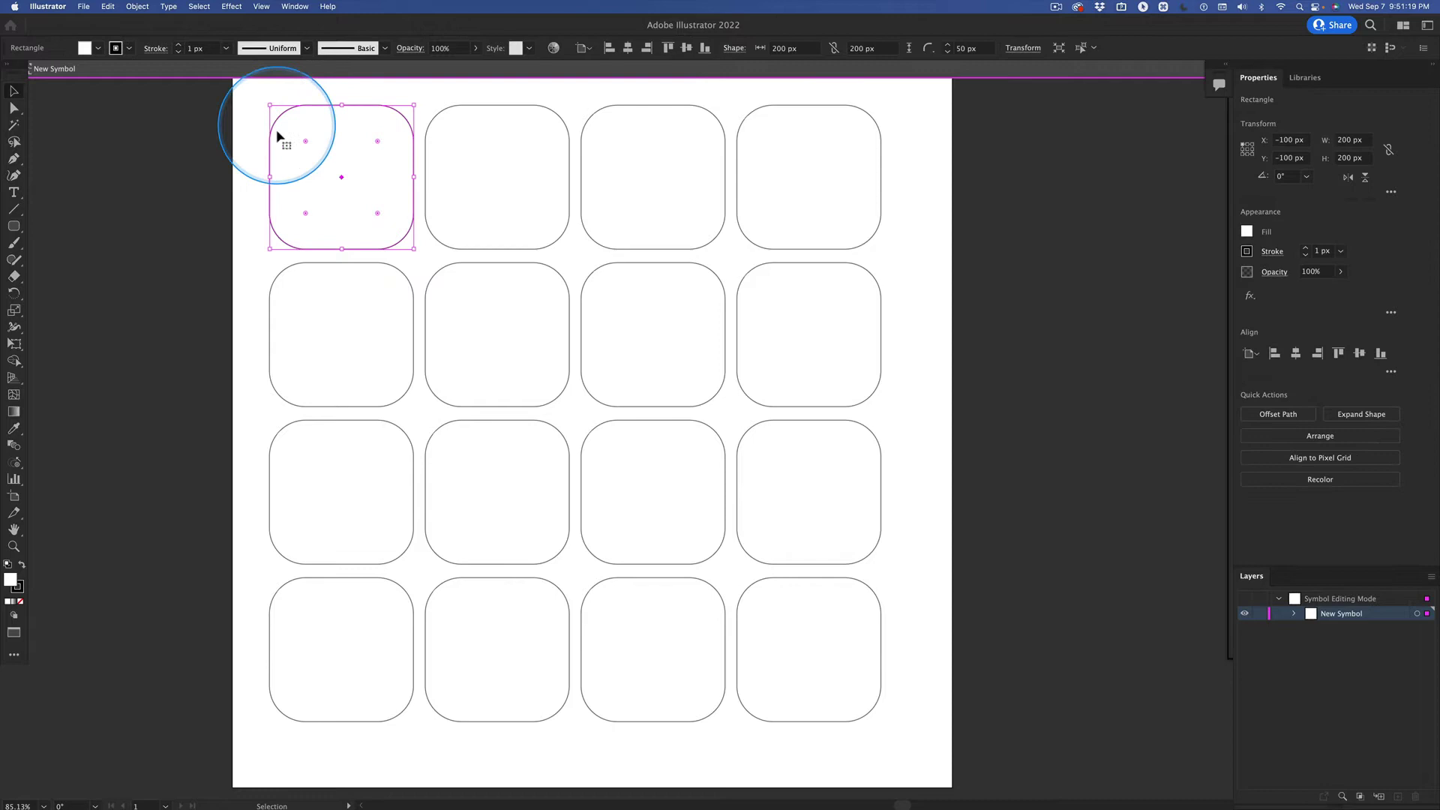
pyautogui.click(23, 566)
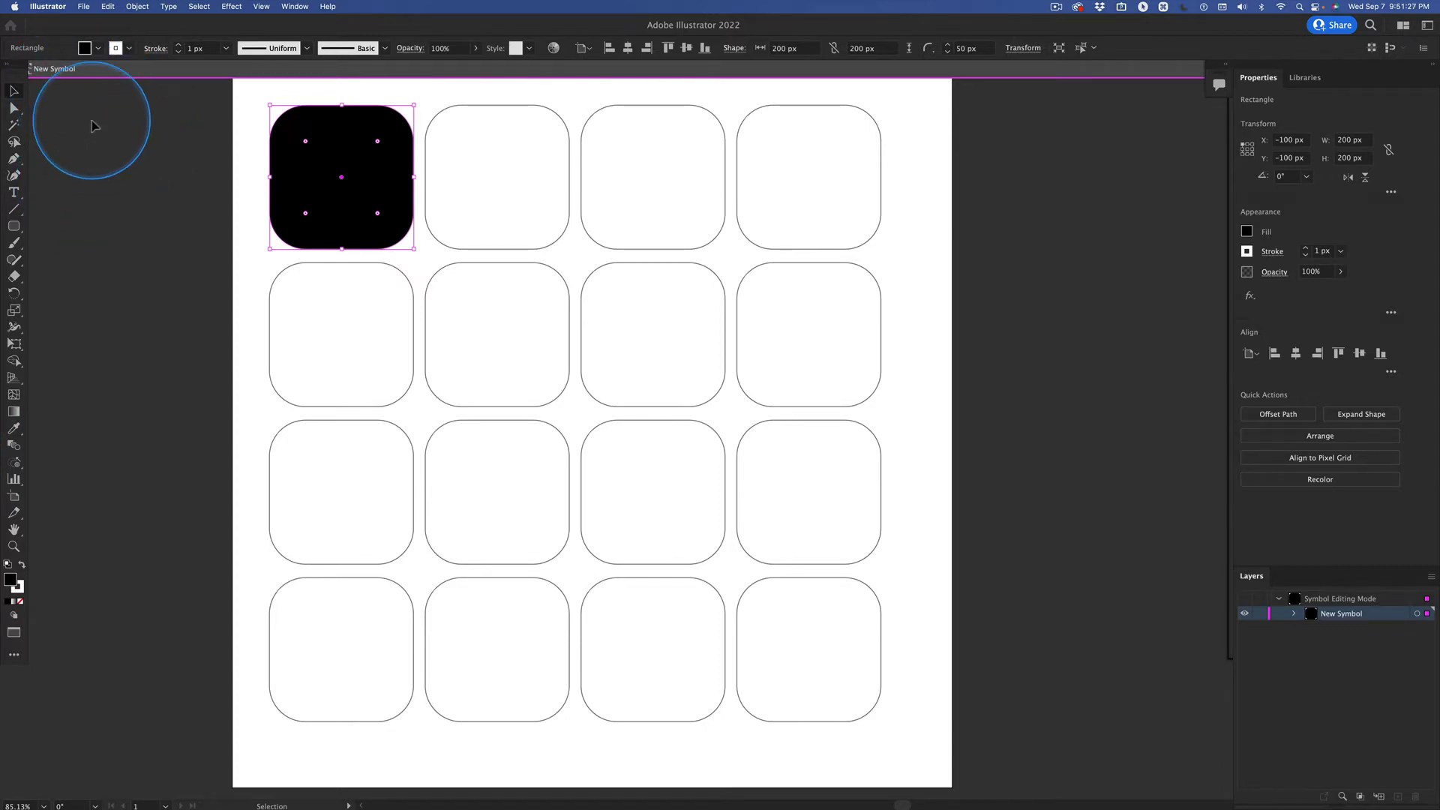
pyautogui.doubleClick(92, 126)
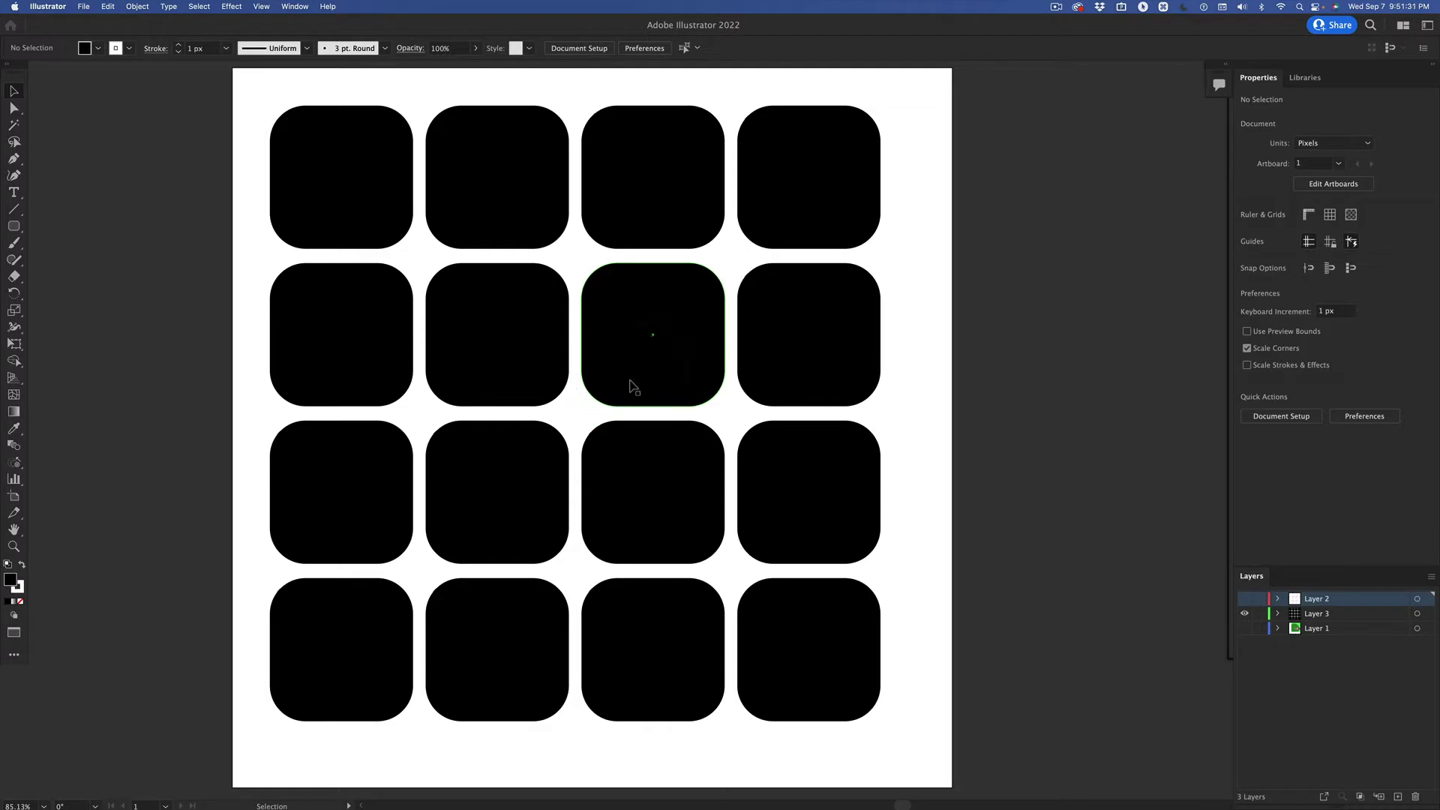
# - Set the symbol rectangle's corner radius to 0 px, then select all sixteen square instances
pyautogui.click(321, 155)
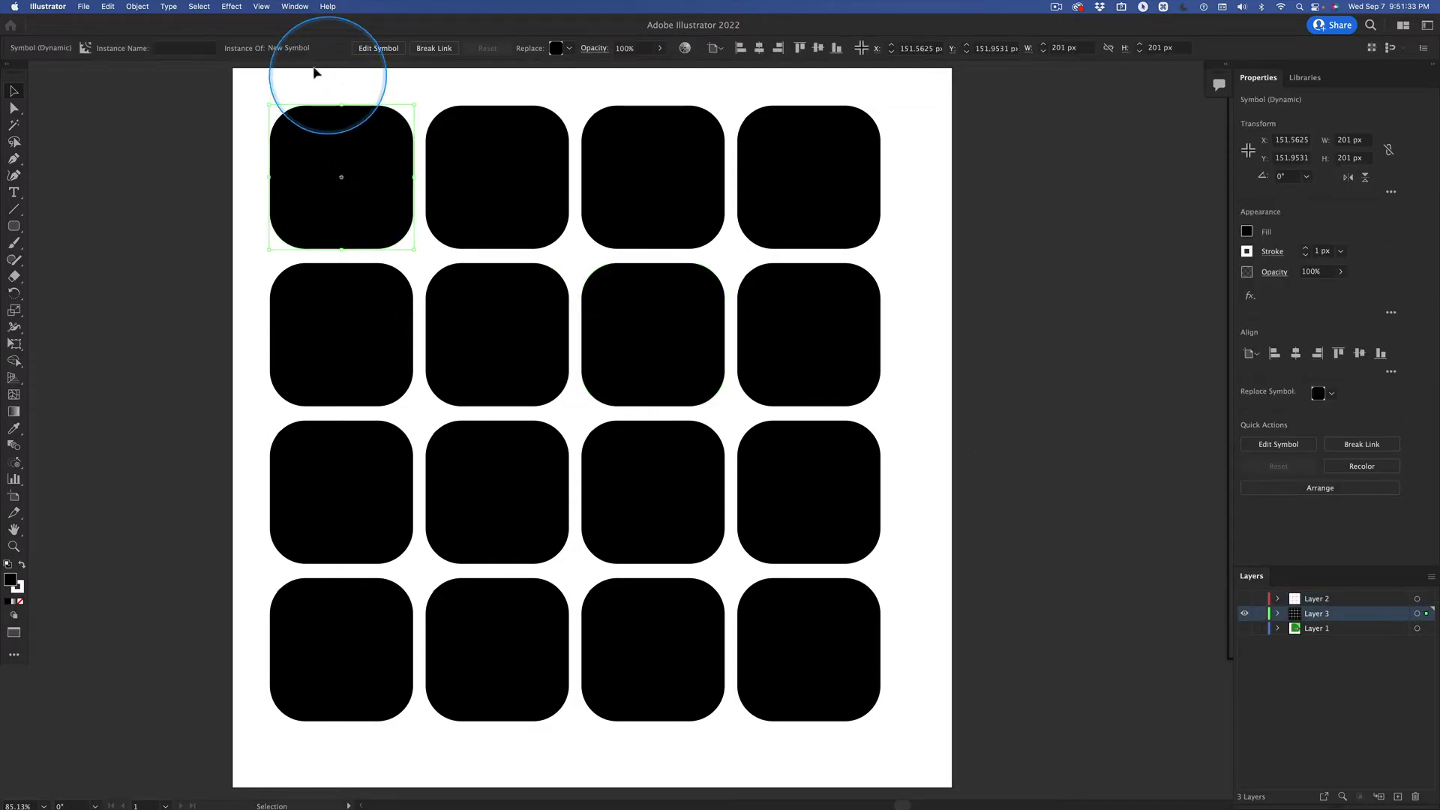
pyautogui.click(407, 51)
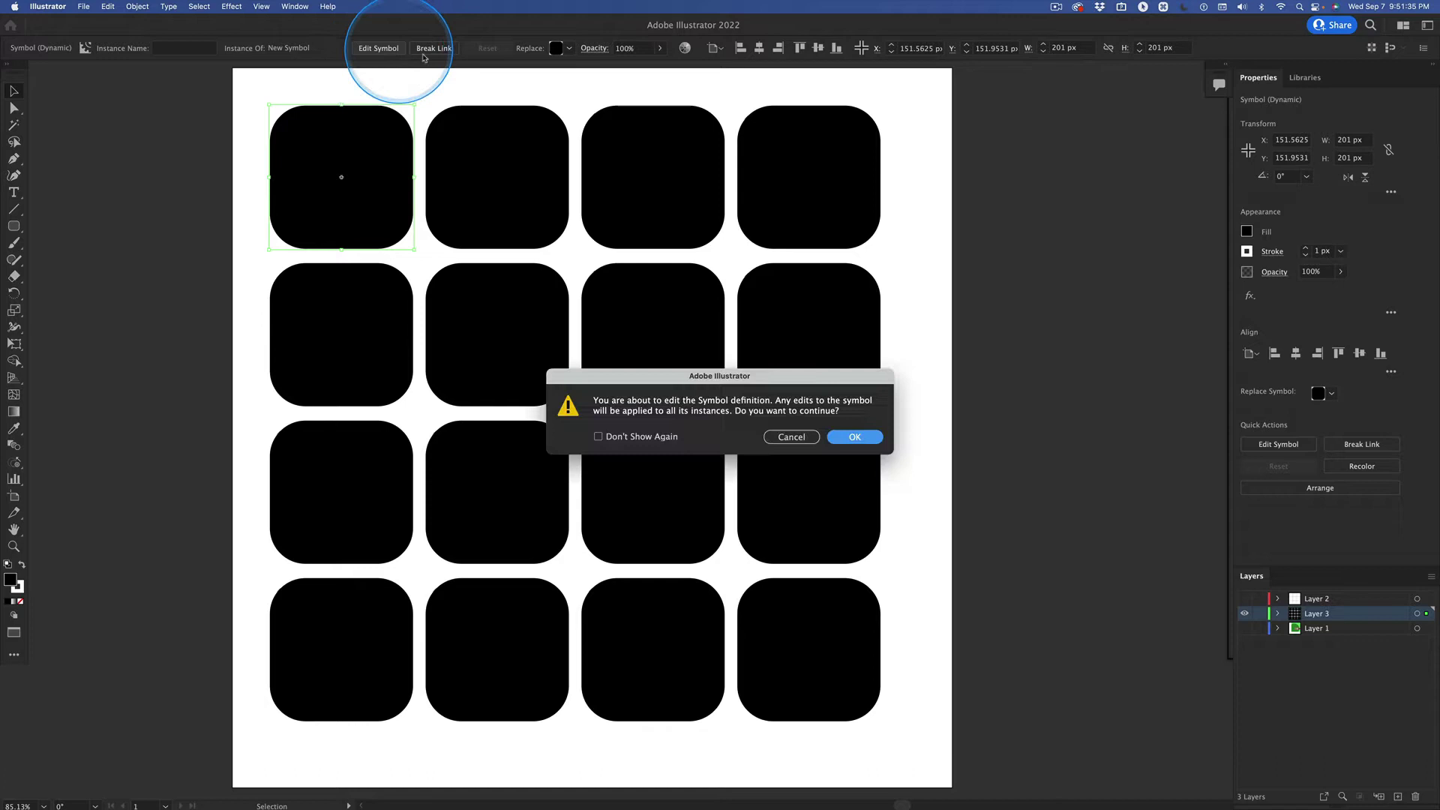
pyautogui.click(861, 438)
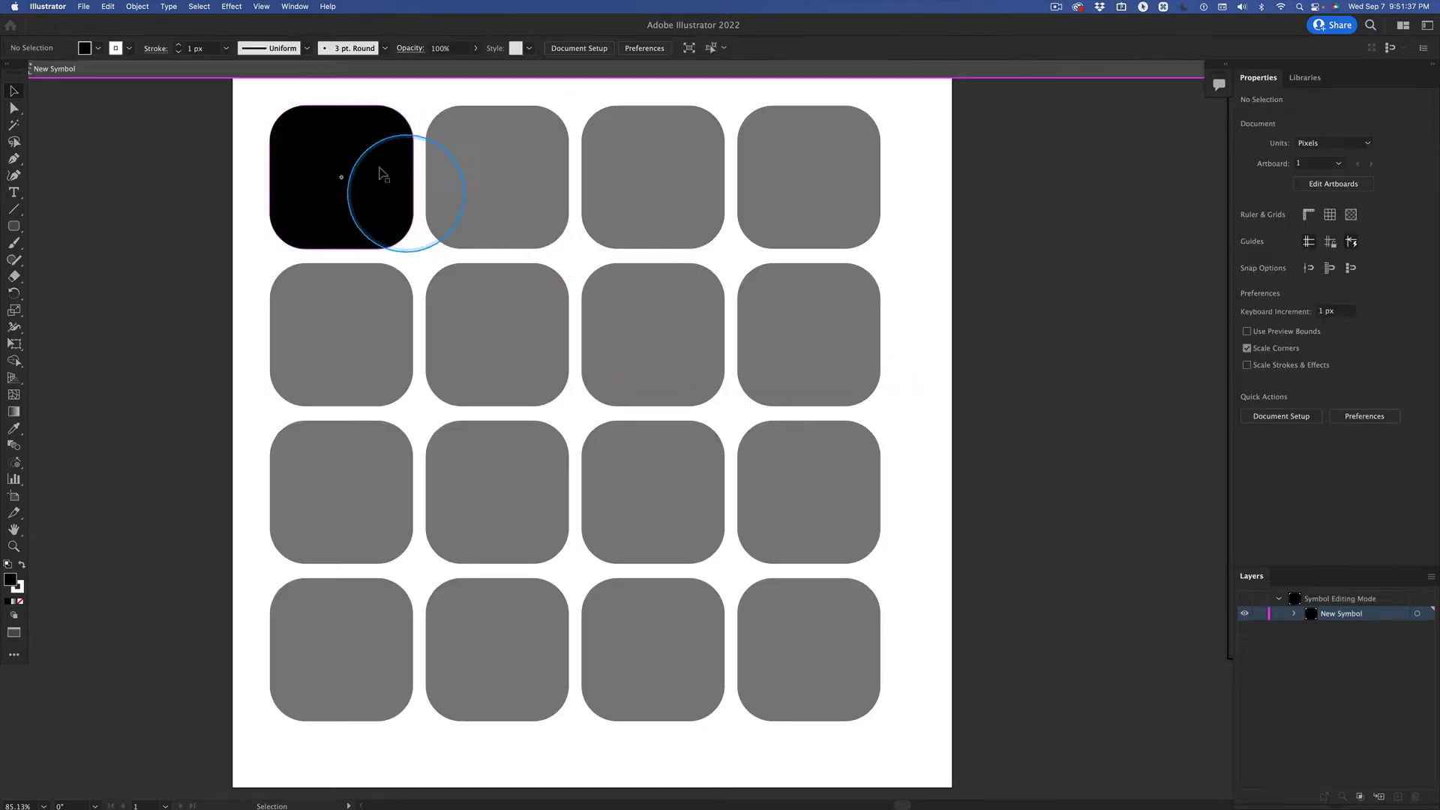
pyautogui.click(305, 145)
pyautogui.moveTo(305, 143); pyautogui.dragTo(264, 90)
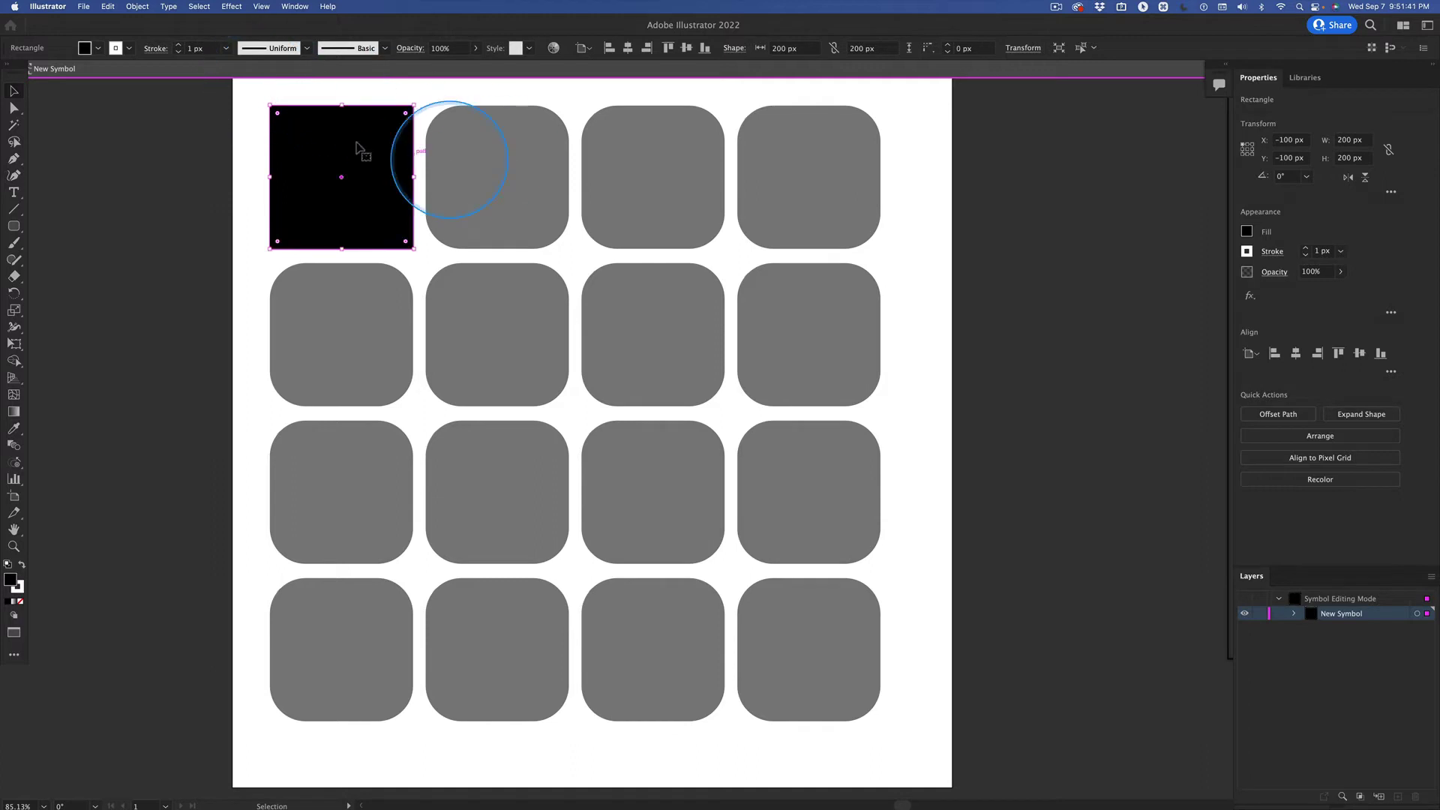
pyautogui.doubleClick(328, 80)
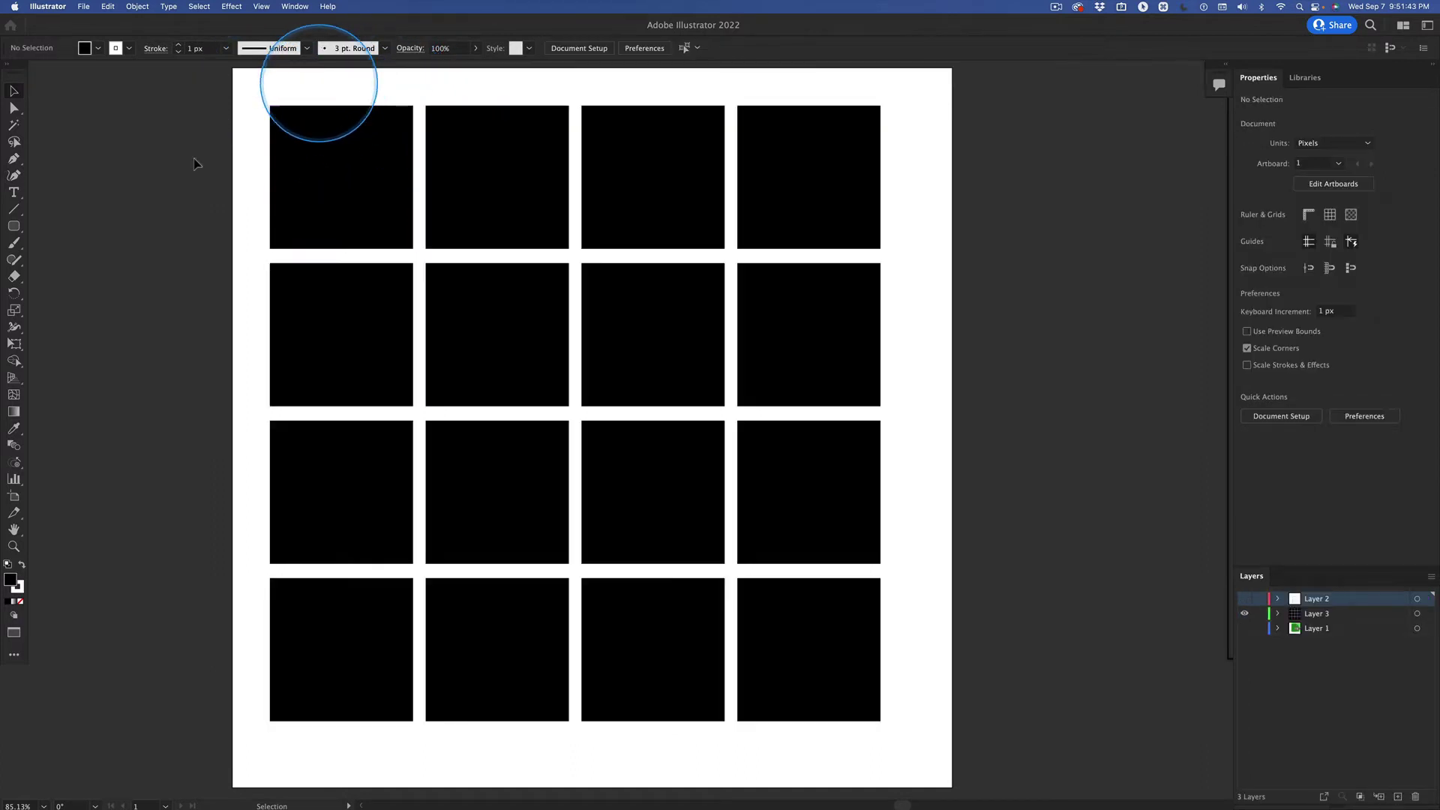
pyautogui.click(226, 405)
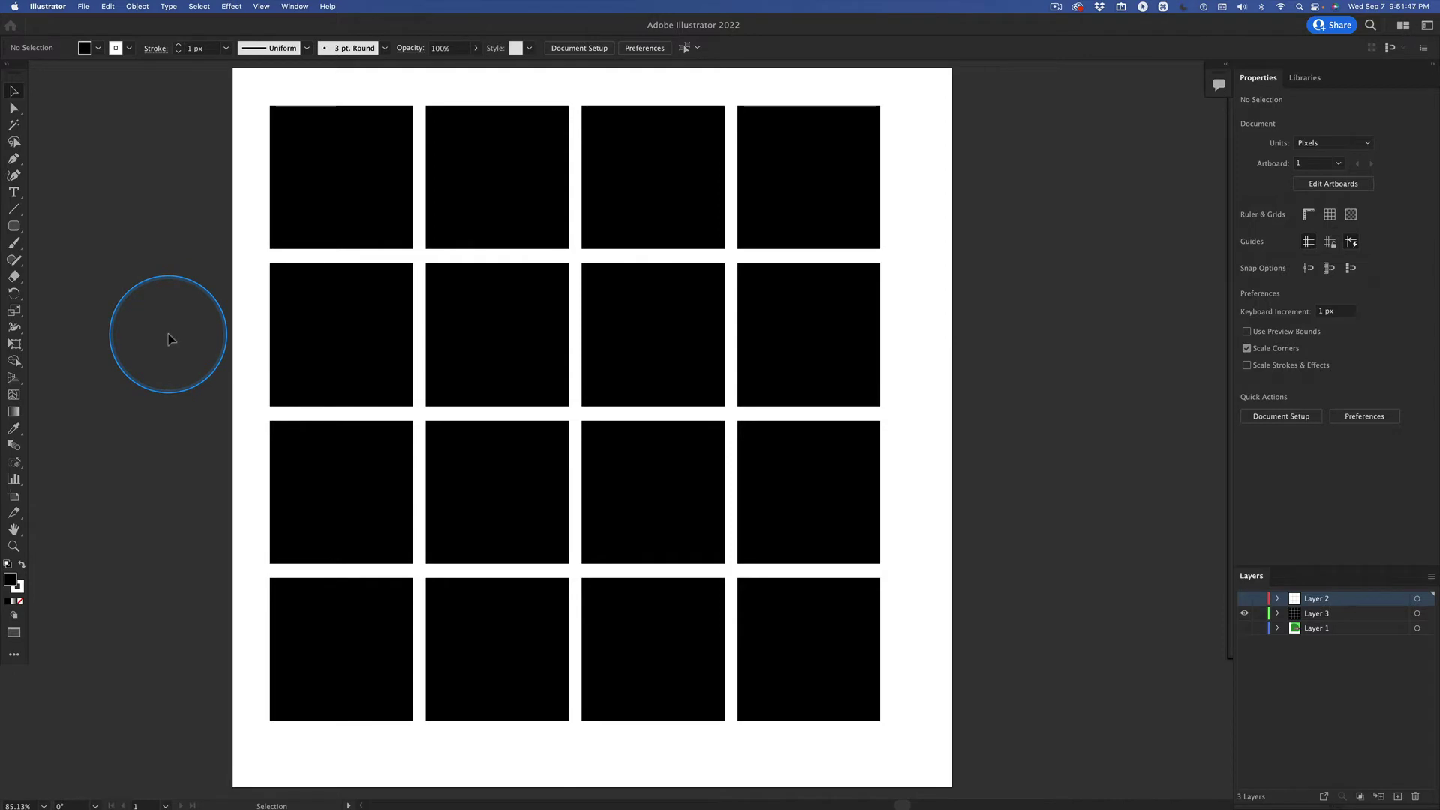
pyautogui.moveTo(158, 218); pyautogui.dragTo(924, 666)
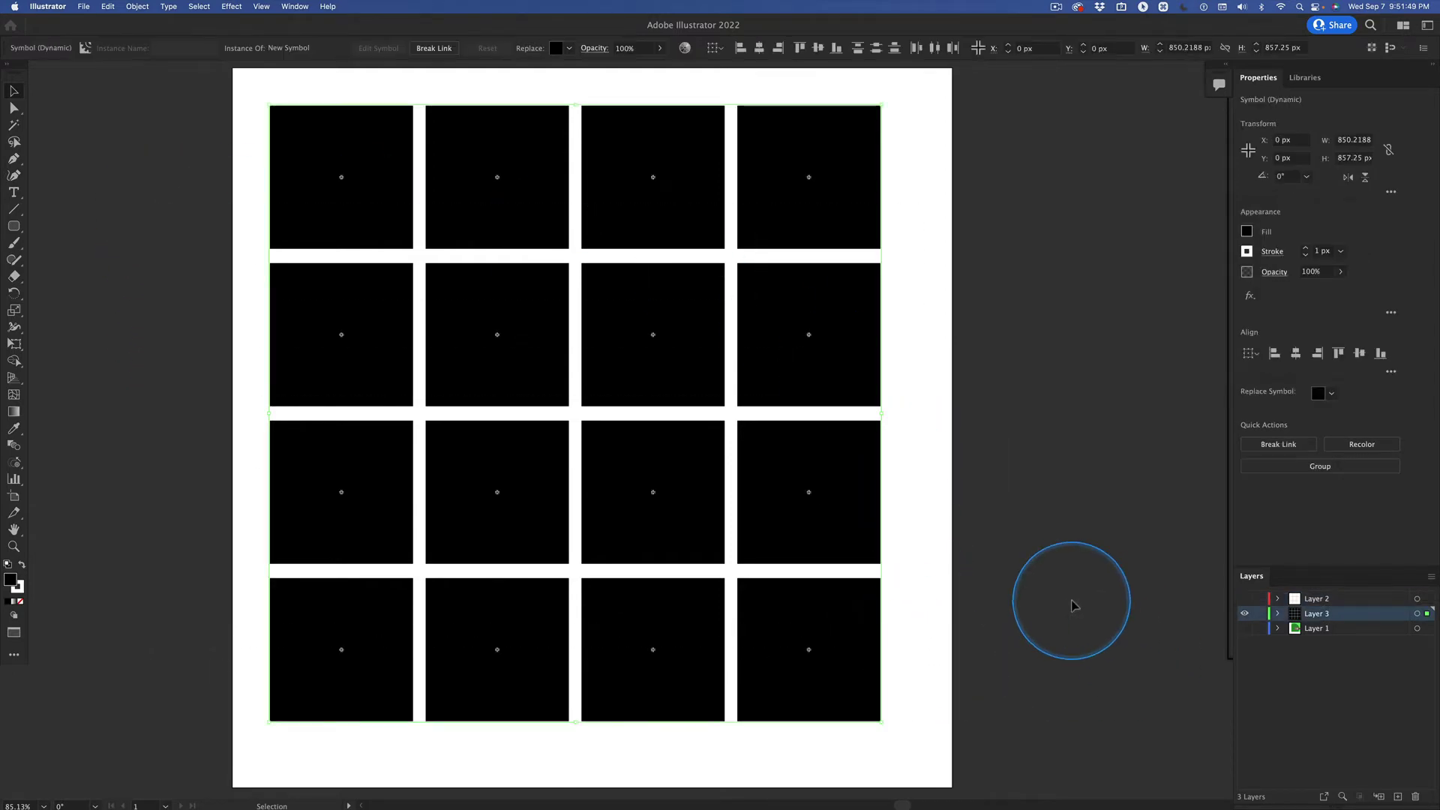
# - Delete the square grid, then draw a black ellipse and undo it
pyautogui.press('Delete')
pyautogui.moveTo(14, 225); pyautogui.dragTo(80, 261)
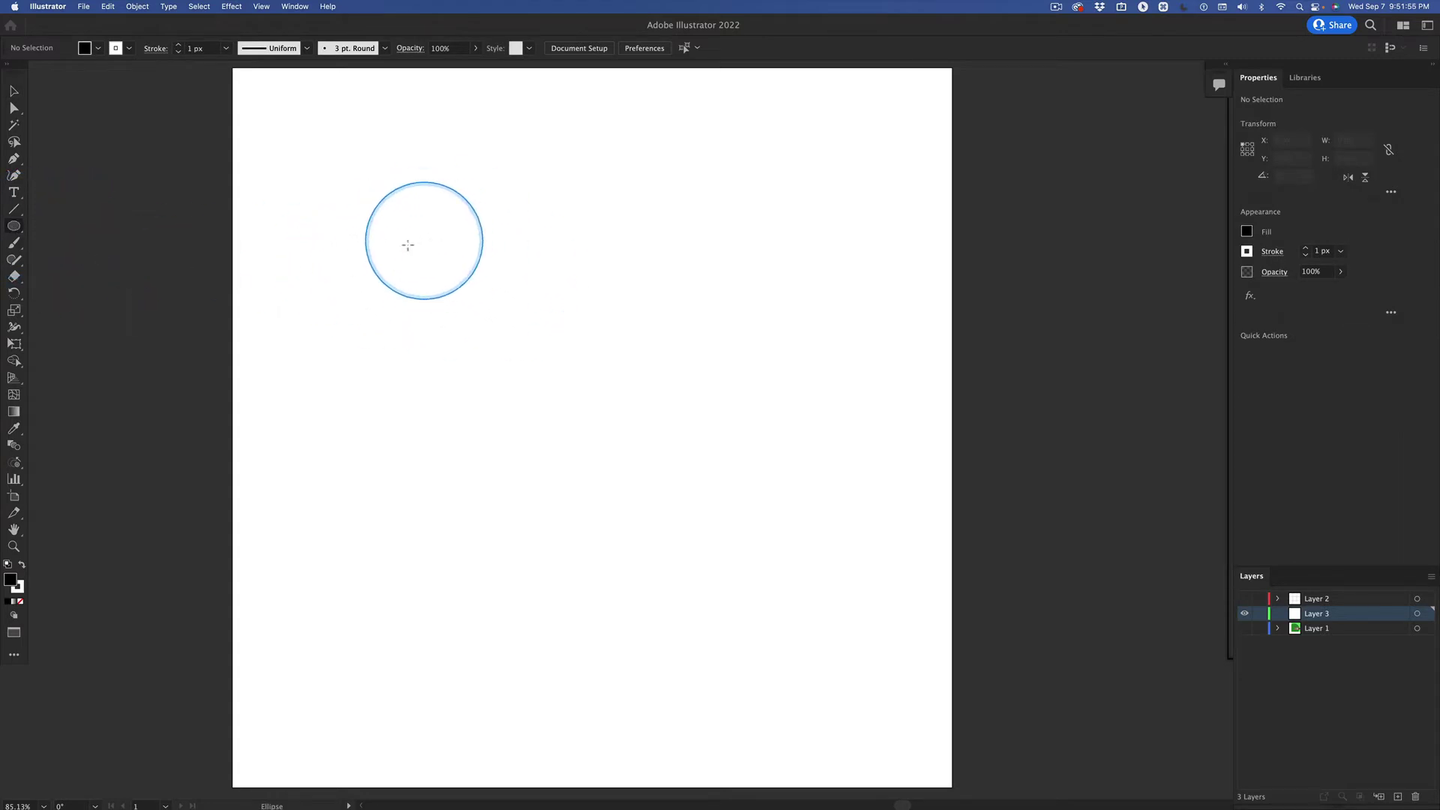
pyautogui.moveTo(377, 218); pyautogui.dragTo(697, 318)
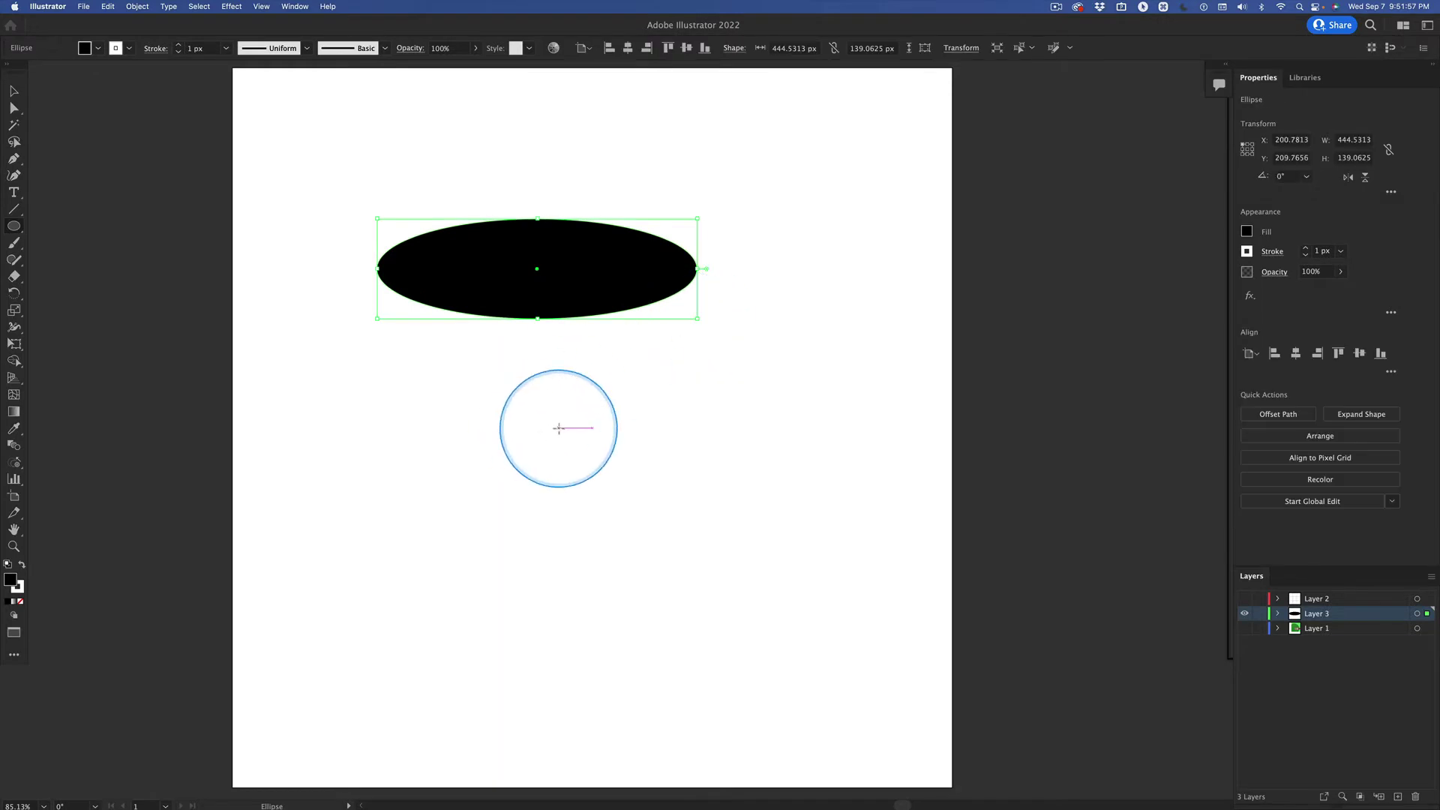
pyautogui.press('super+z')
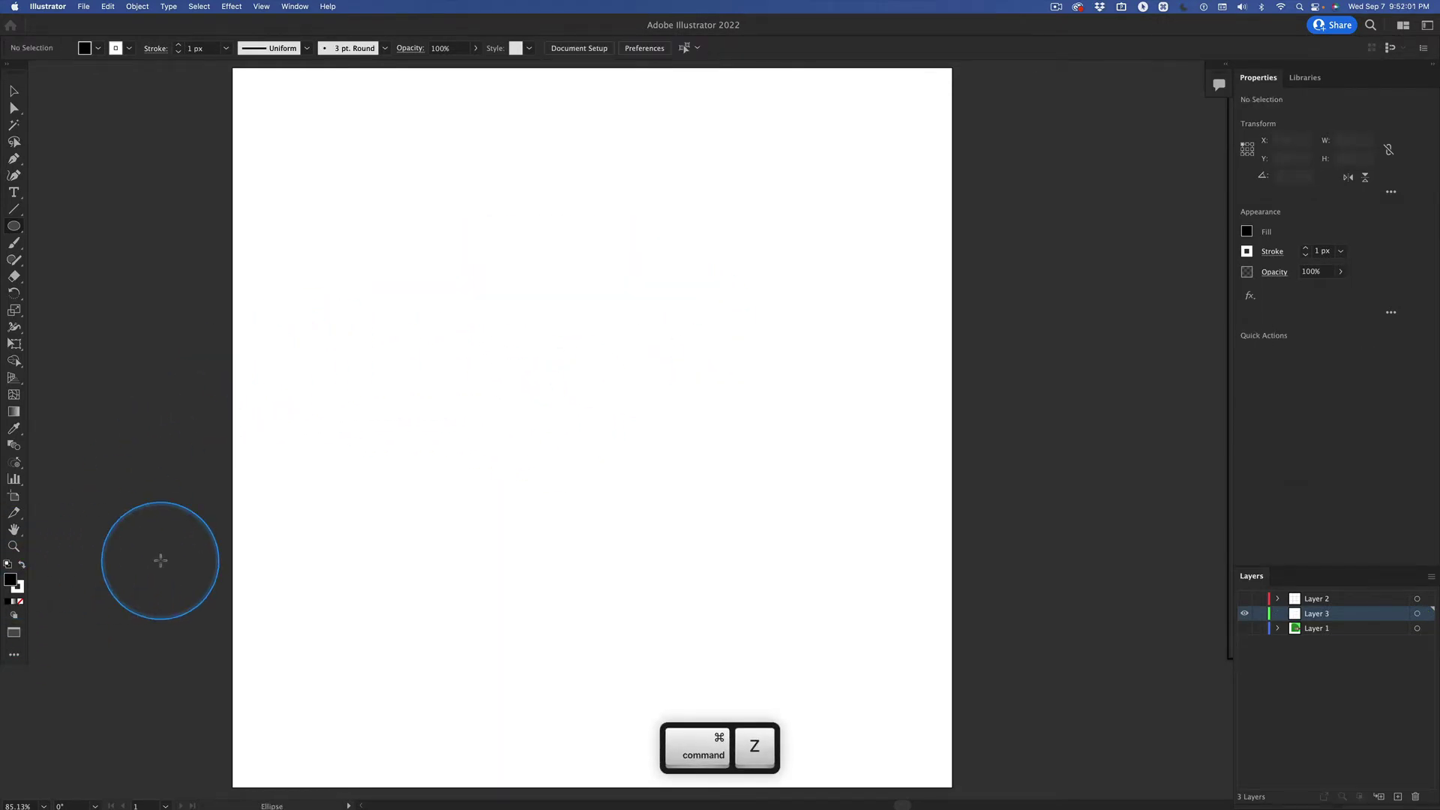
# - Reset to white fill with black stroke and draw an outlined tilted ellipse
pyautogui.press('d')
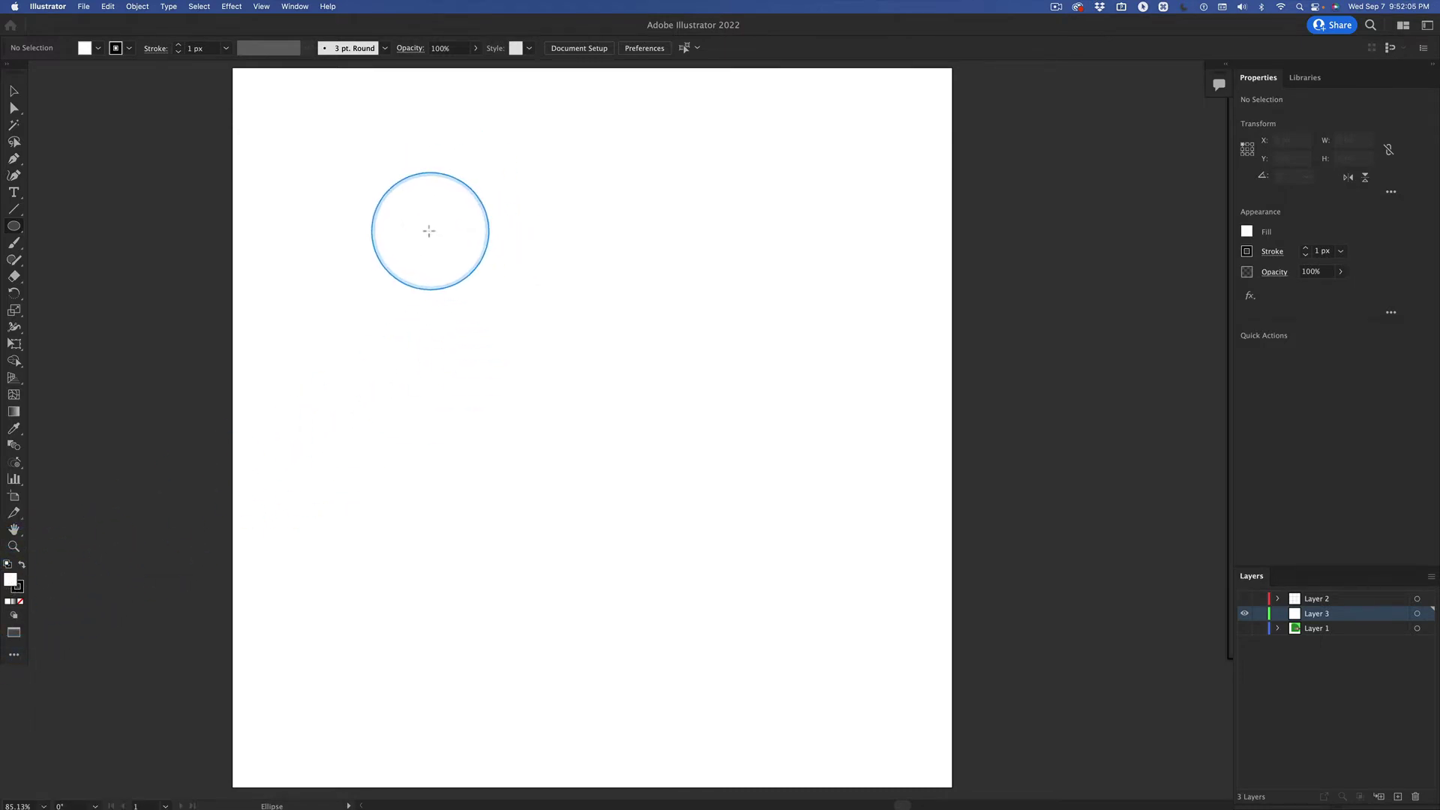
pyautogui.moveTo(428, 230); pyautogui.dragTo(743, 343)
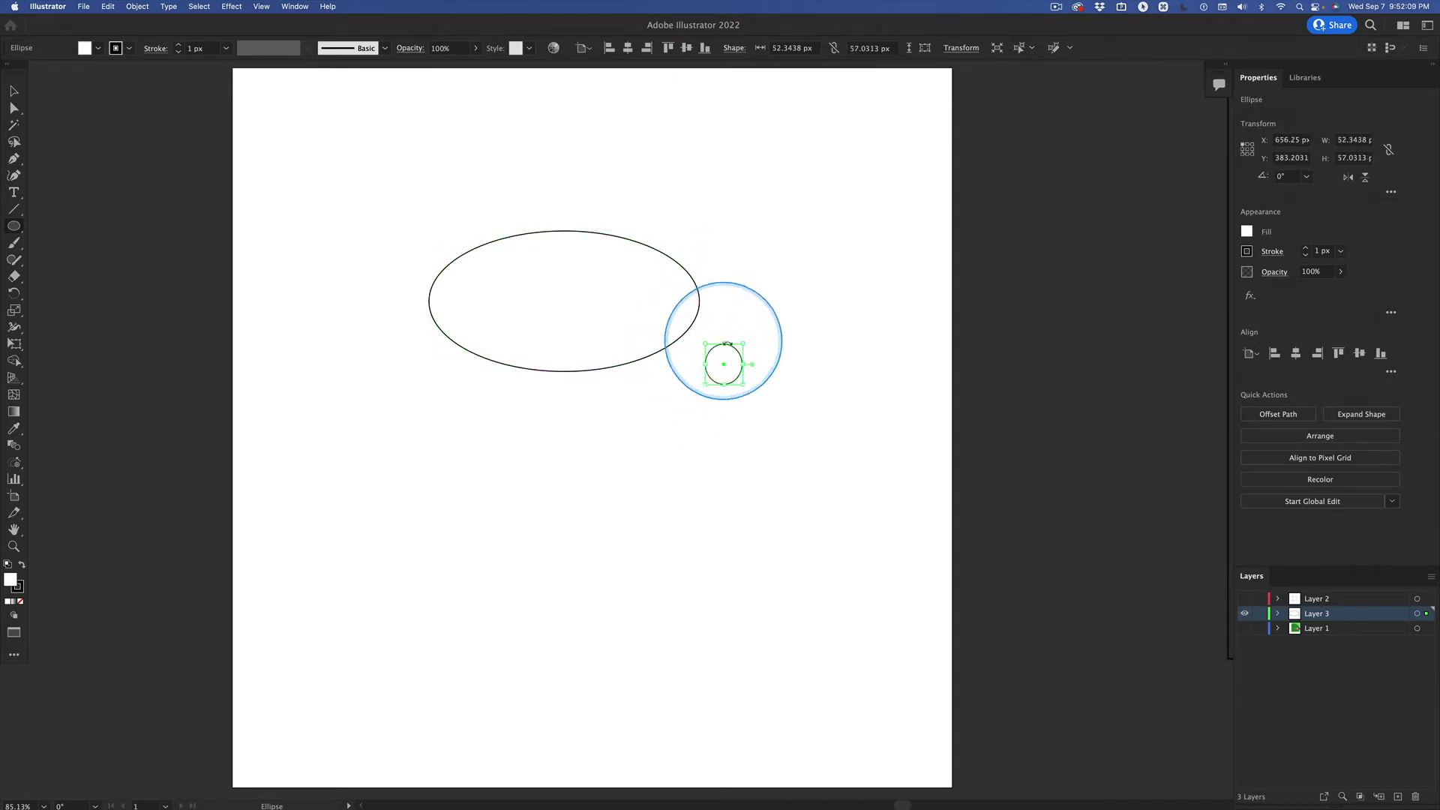
pyautogui.press('super+z')
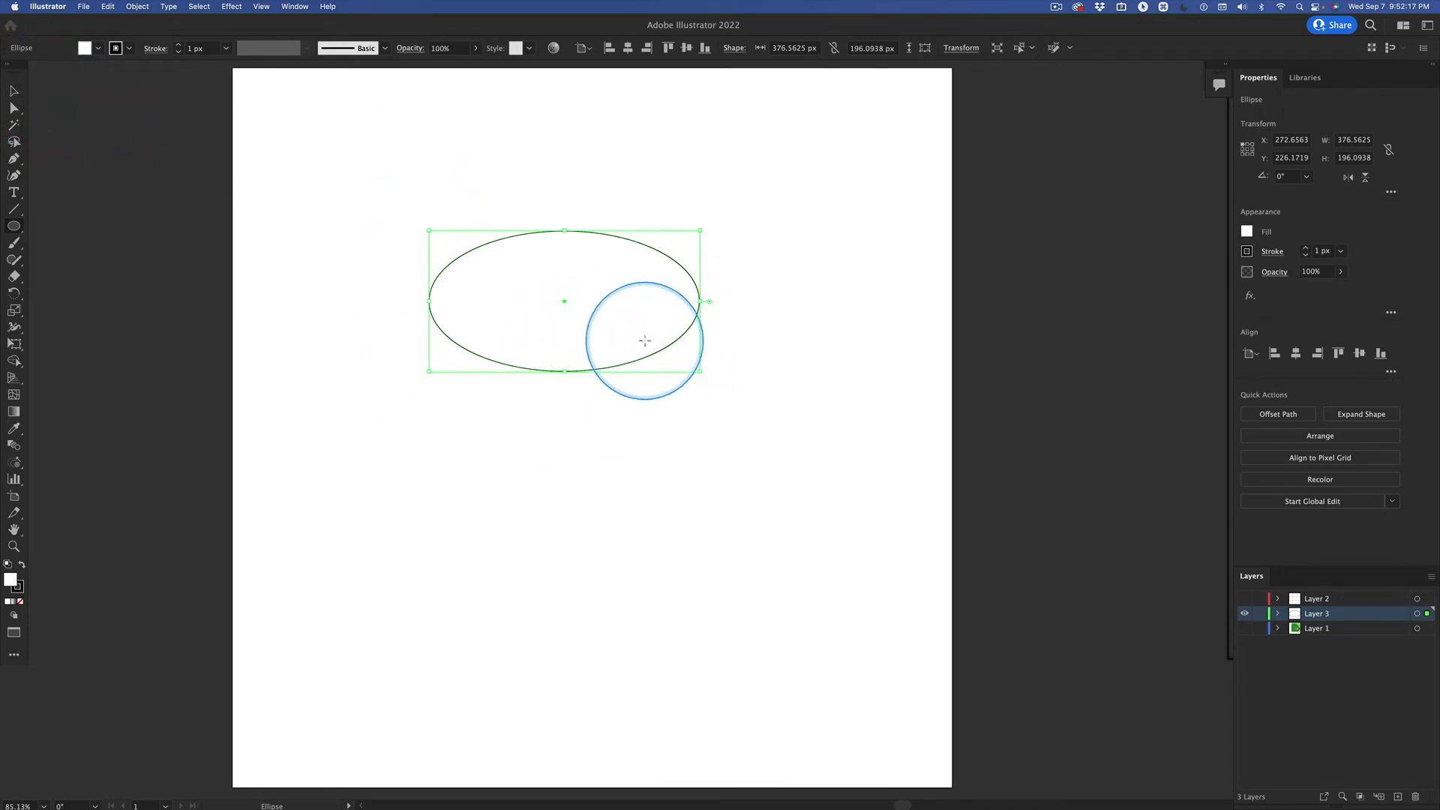
pyautogui.moveTo(644, 340)
pyautogui.mouseDown()
pyautogui.moveTo(668, 412)
pyautogui.moveTo(701, 392)
pyautogui.moveTo(731, 323)
pyautogui.moveTo(510, 225)
pyautogui.moveTo(646, 395)
pyautogui.moveTo(726, 247)
pyautogui.moveTo(696, 256)
pyautogui.moveTo(762, 226)
pyautogui.moveTo(693, 255)
pyautogui.moveTo(752, 240)
pyautogui.moveTo(740, 240)
pyautogui.mouseUp()
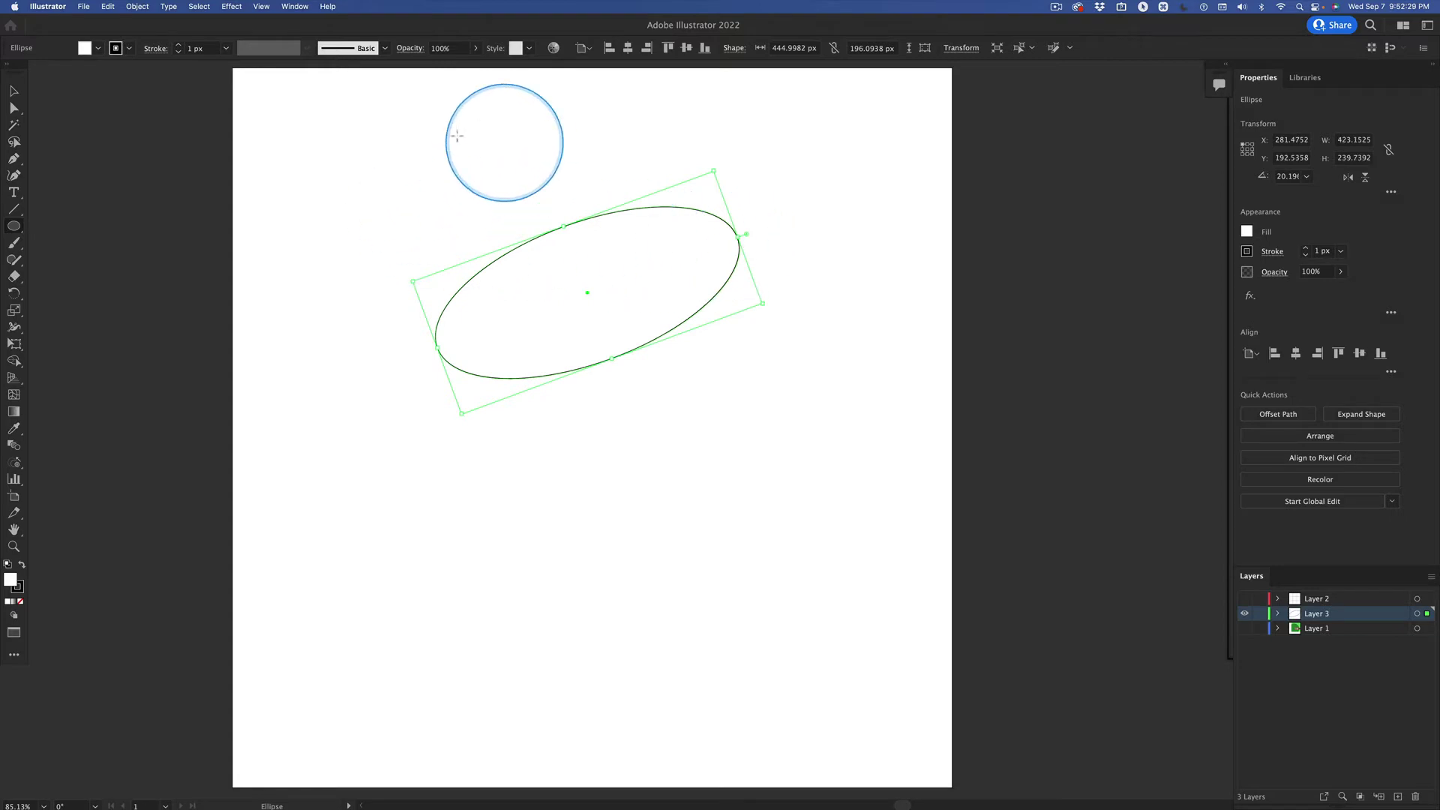
# - Draw a small ellipse at the upper left, delete it, and select the large tilted ellipse
pyautogui.moveTo(367, 159); pyautogui.dragTo(526, 282)
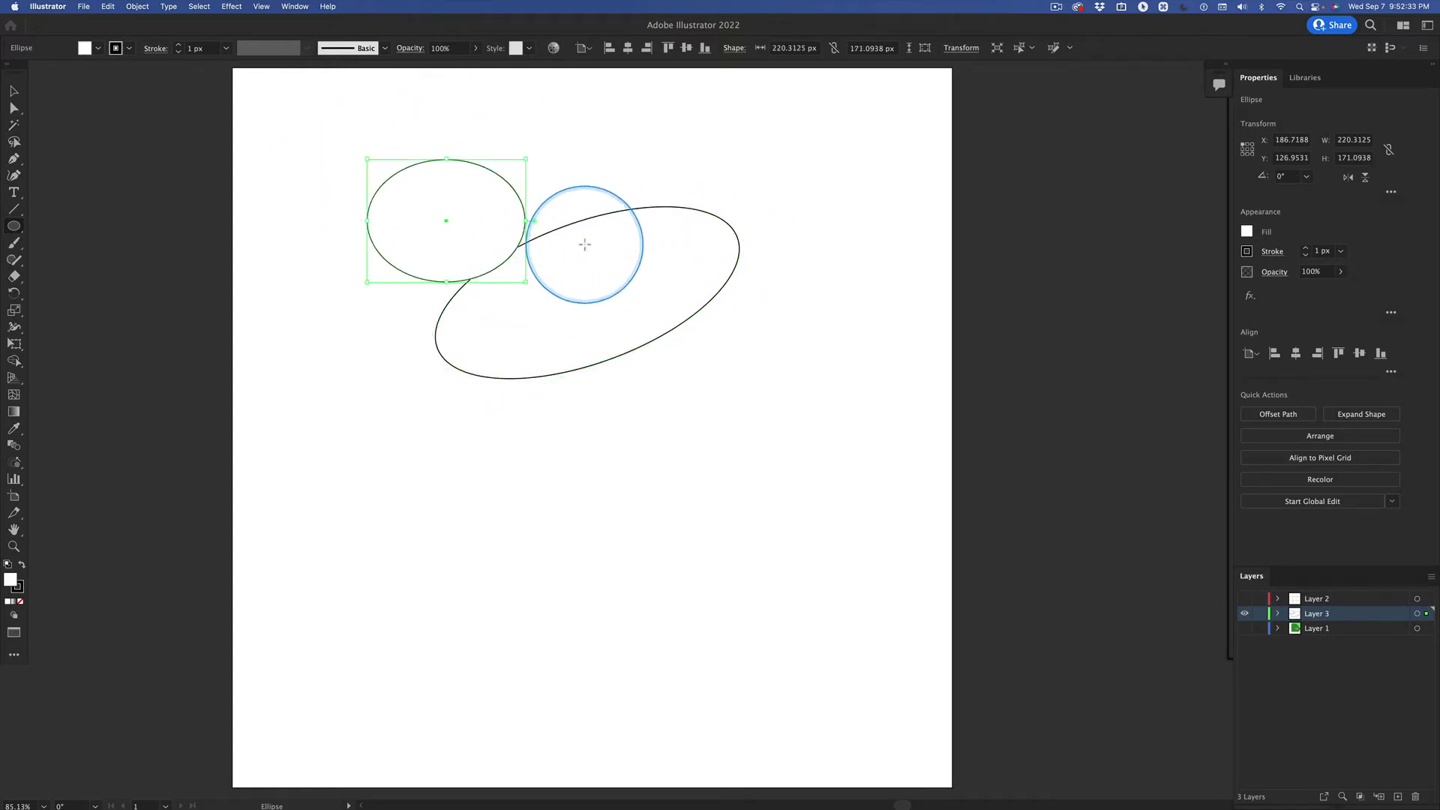
pyautogui.press('Delete')
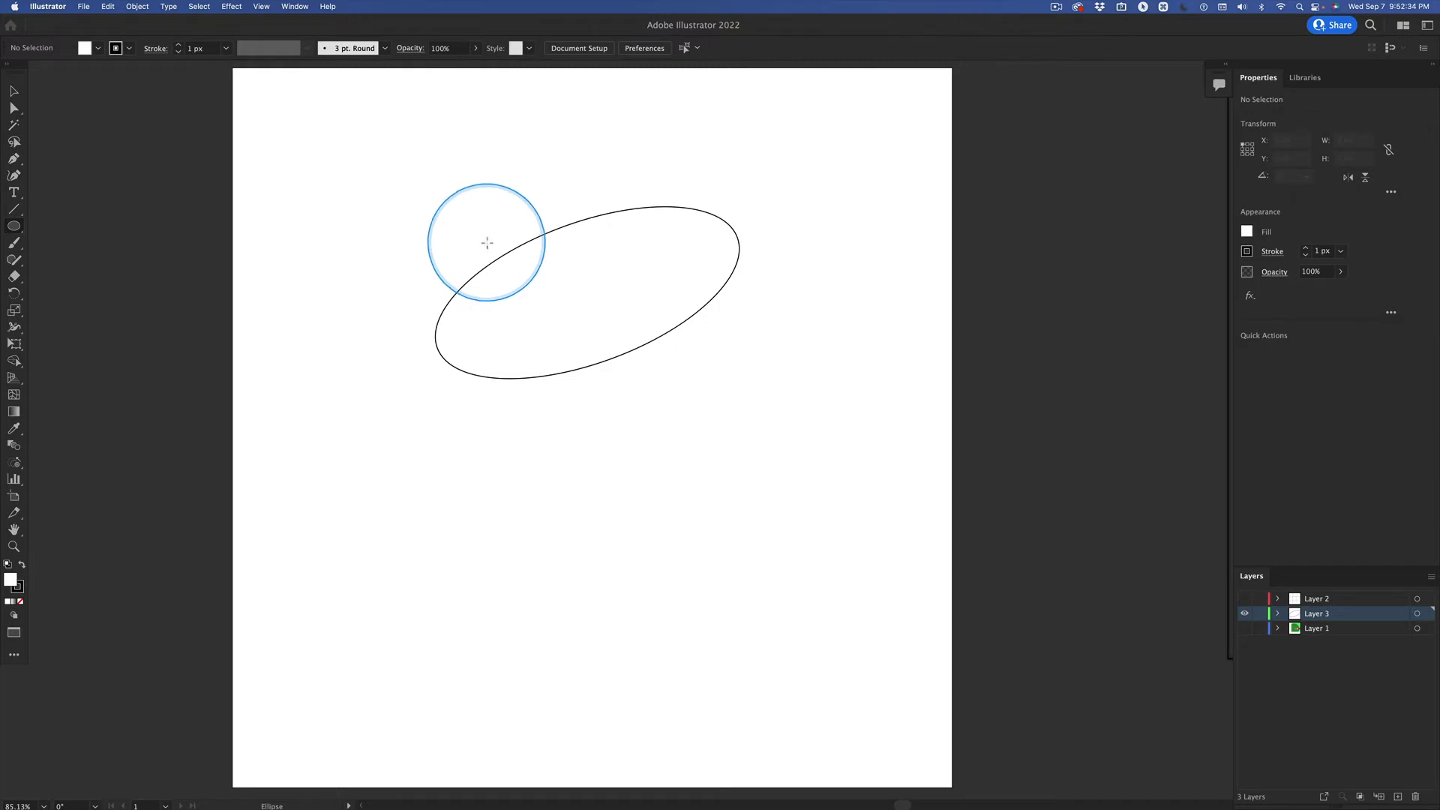
pyautogui.keyDown('super'); pyautogui.click(559, 291); pyautogui.keyUp('super')
# - Replace the tilted ellipse with a large centre-drawn circle moved toward the page centre
pyautogui.press('Delete')
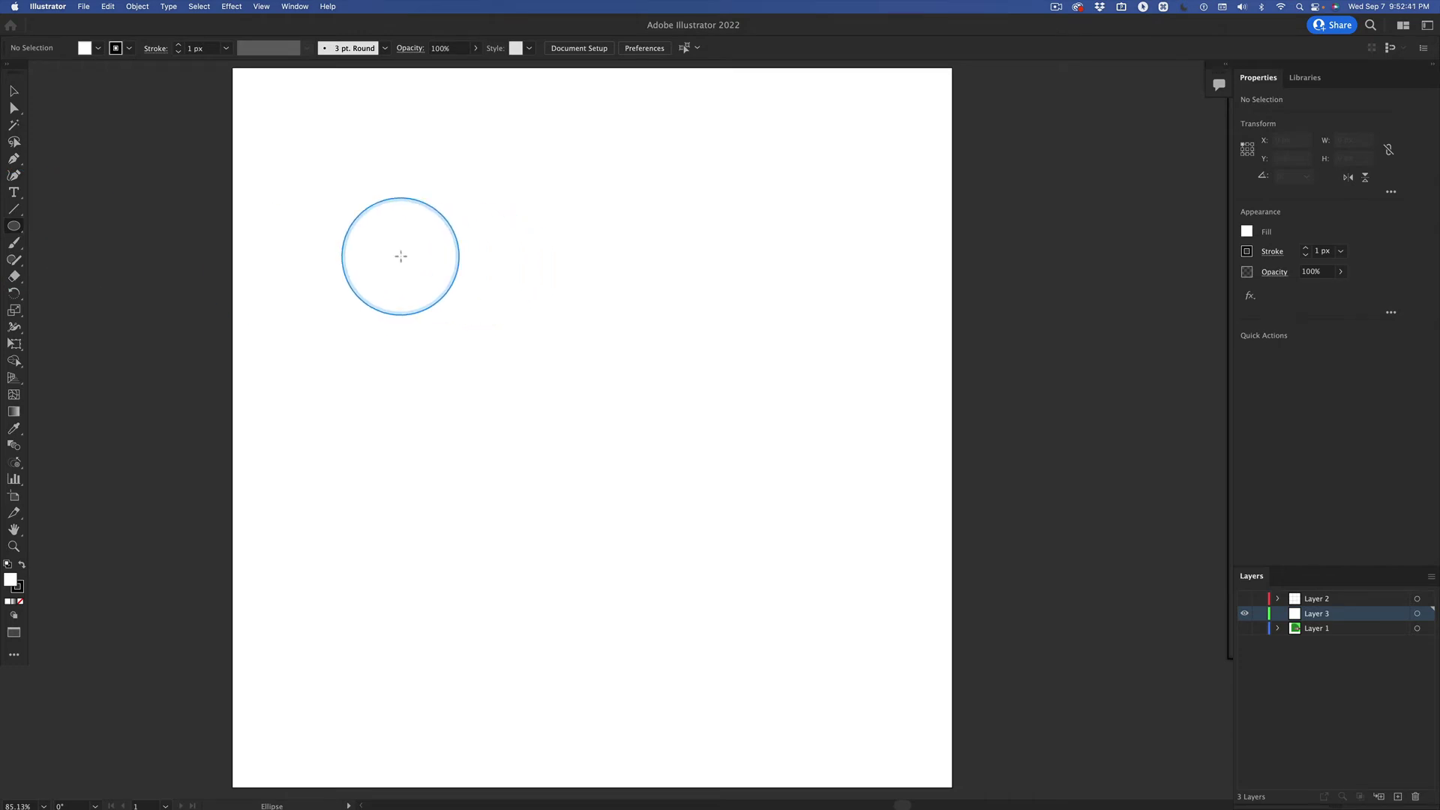
pyautogui.press('alt')
pyautogui.moveTo(429, 242); pyautogui.dragTo(589, 391)
pyautogui.press('shift')
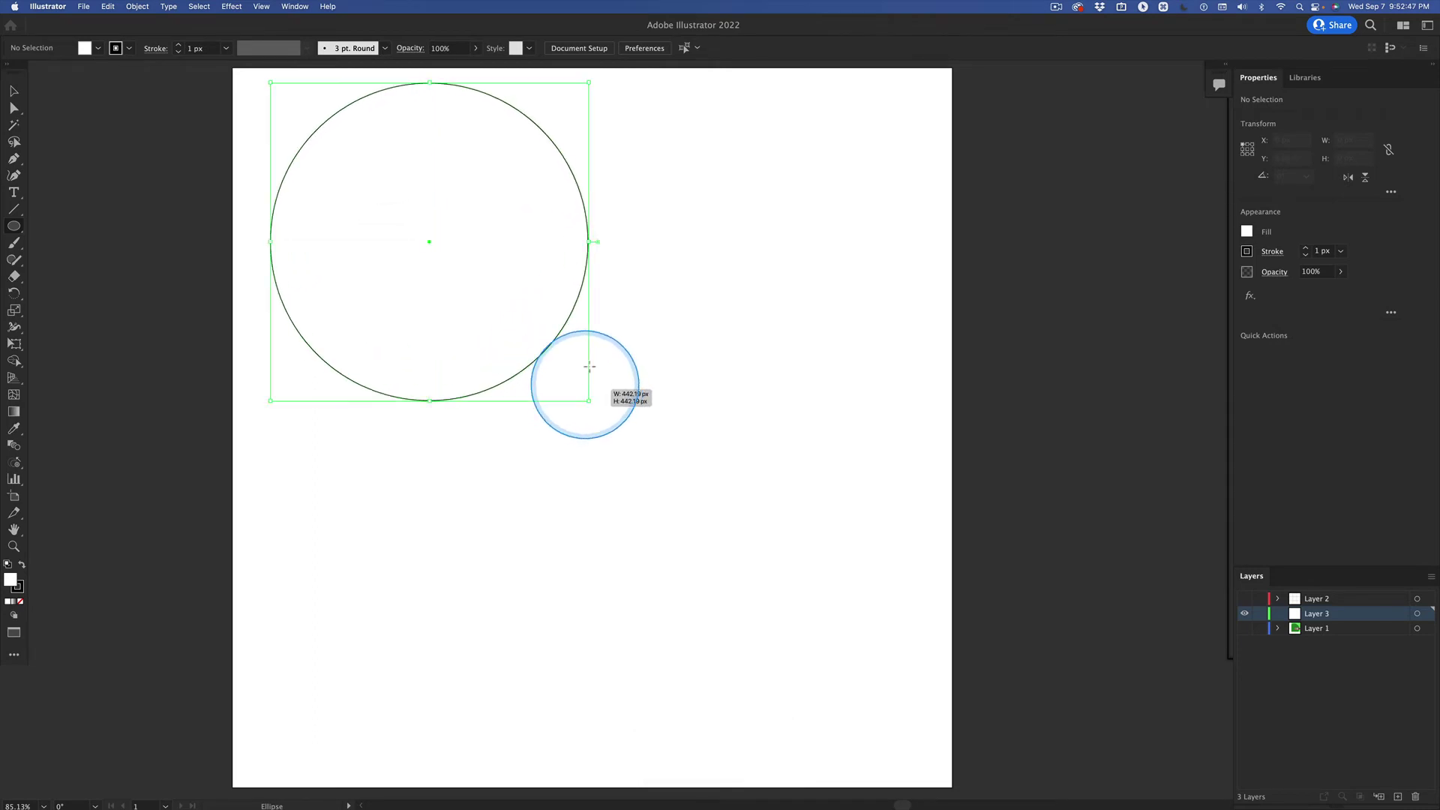
pyautogui.press('alt')
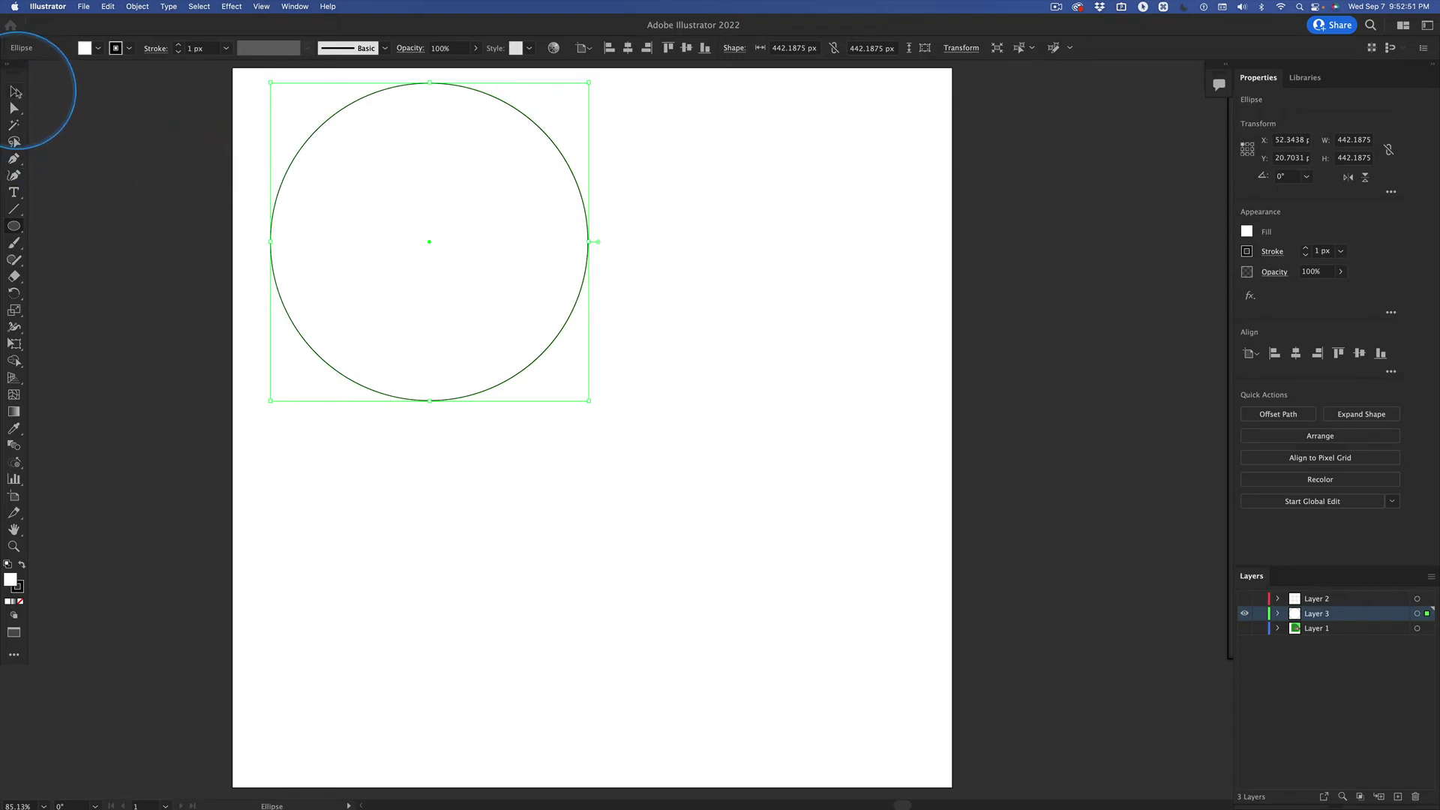
pyautogui.click(15, 91)
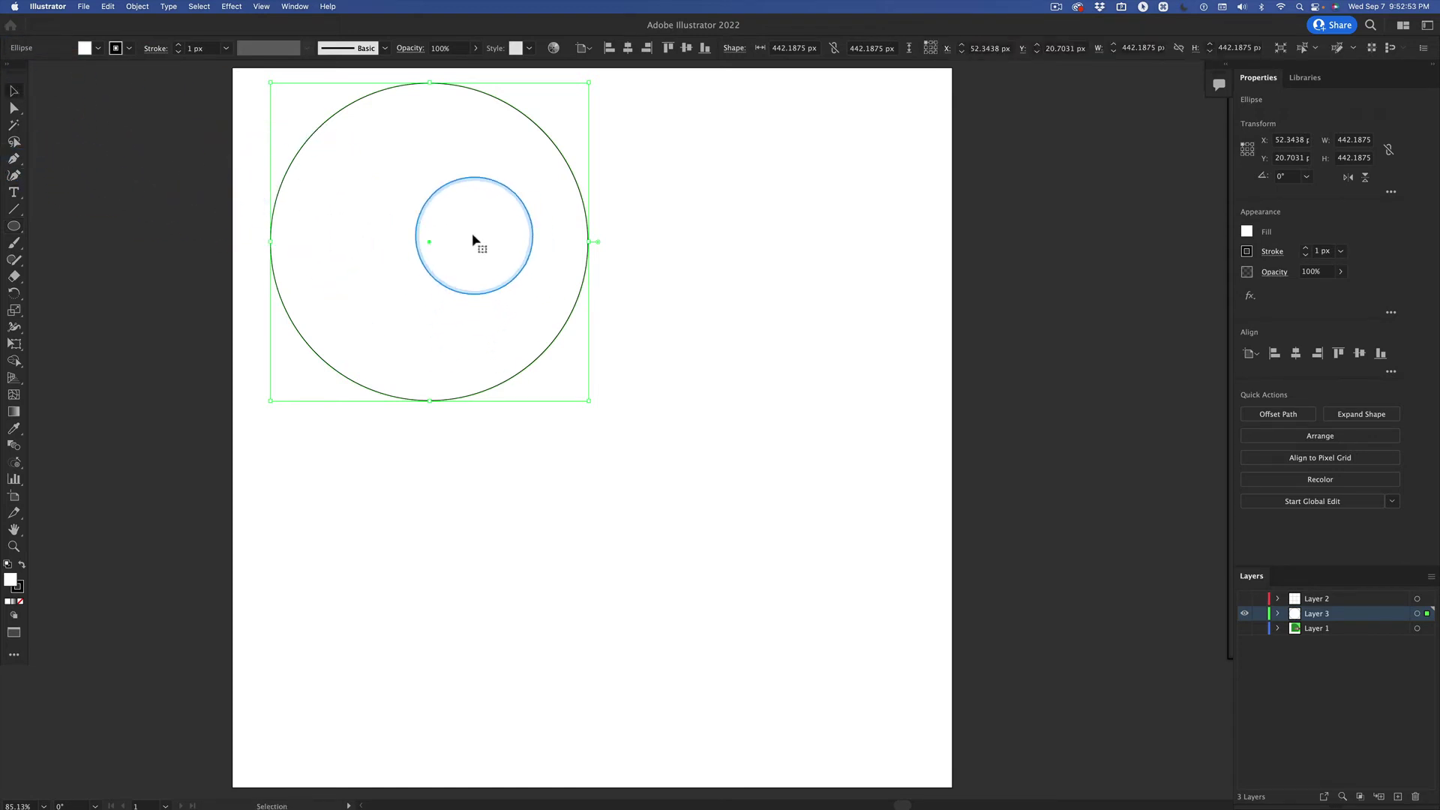
pyautogui.moveTo(473, 236); pyautogui.dragTo(589, 349)
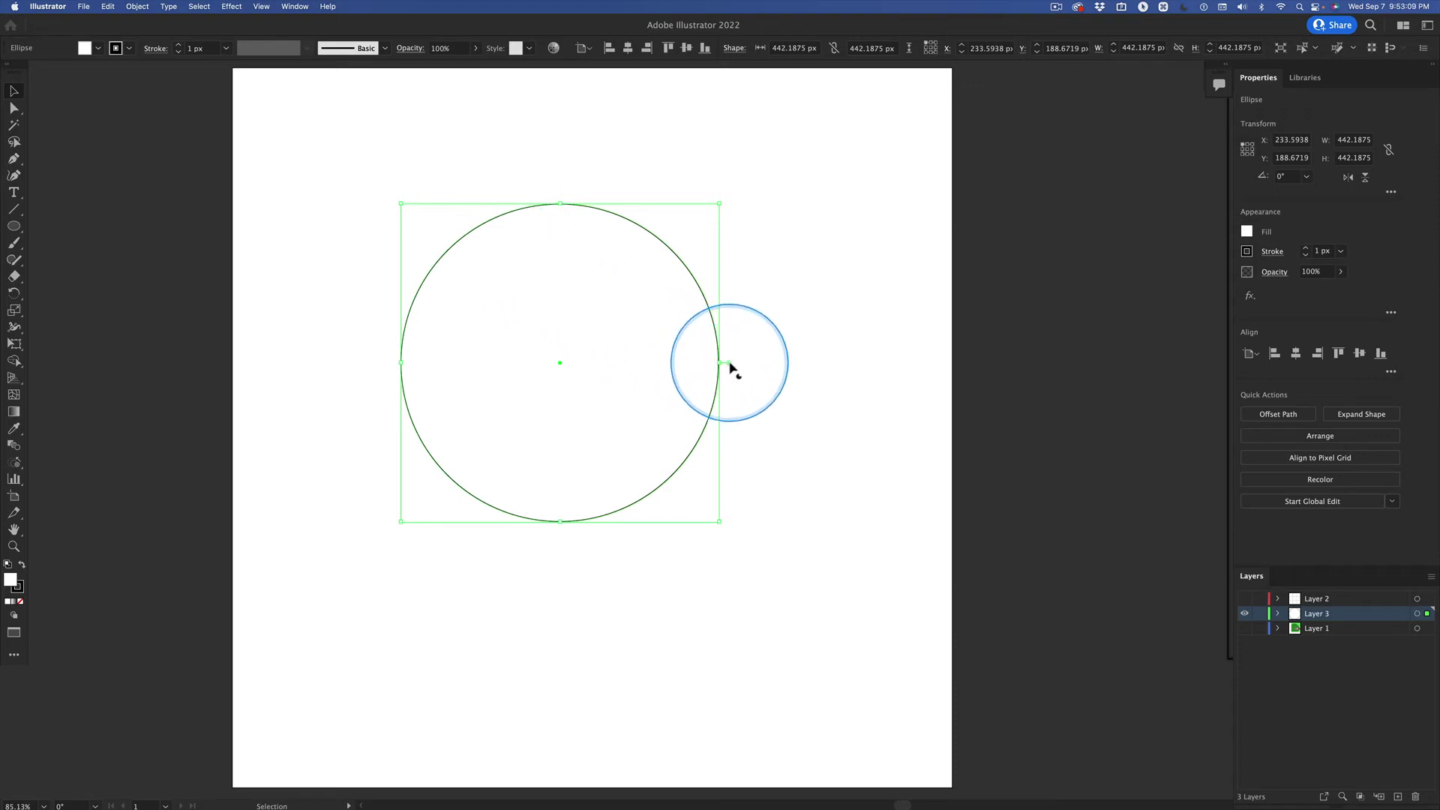
# - Adjust the circle's pie angles to cut it into a 131.58° slice
pyautogui.moveTo(729, 362); pyautogui.dragTo(717, 244)
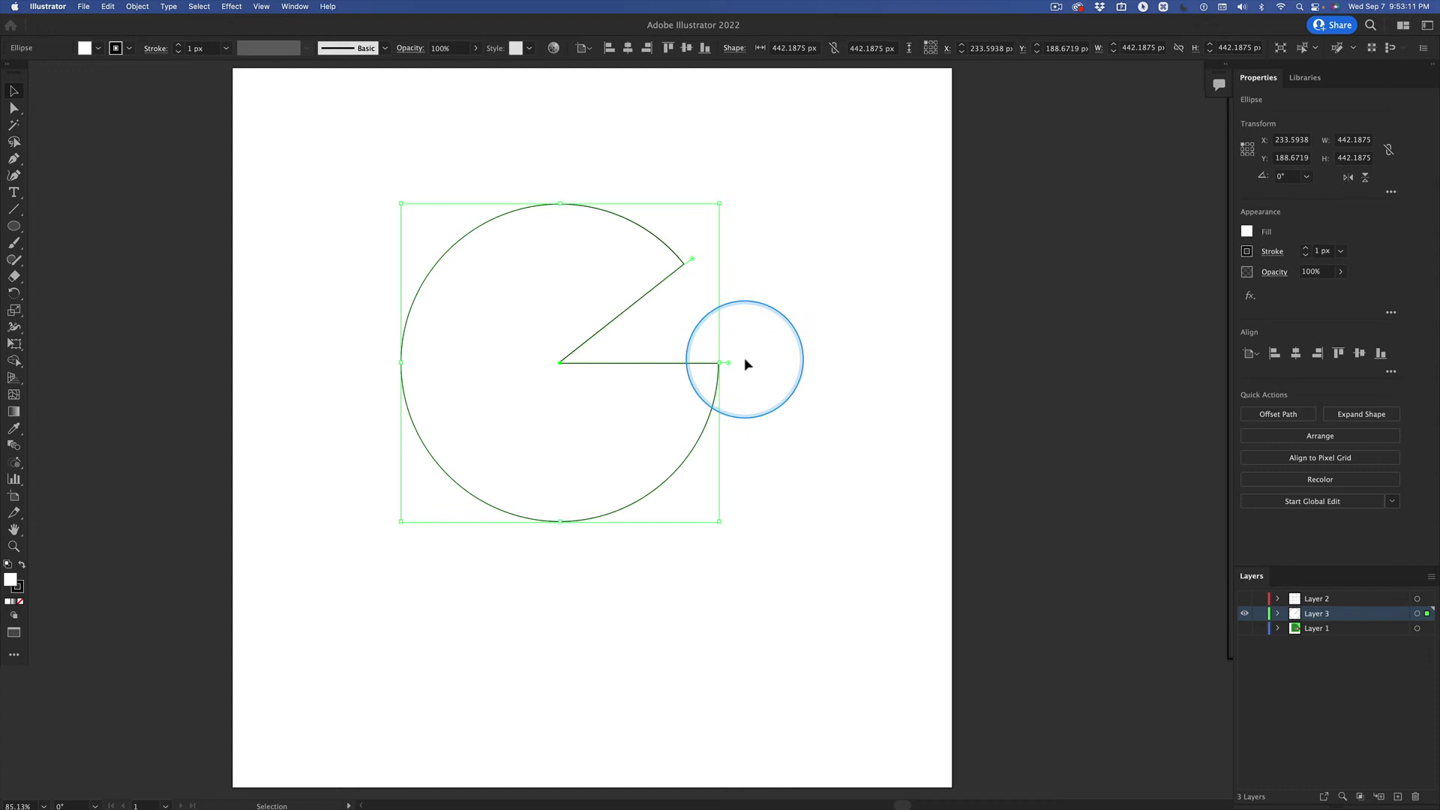
pyautogui.moveTo(730, 366); pyautogui.dragTo(636, 150)
pyautogui.click(803, 408)
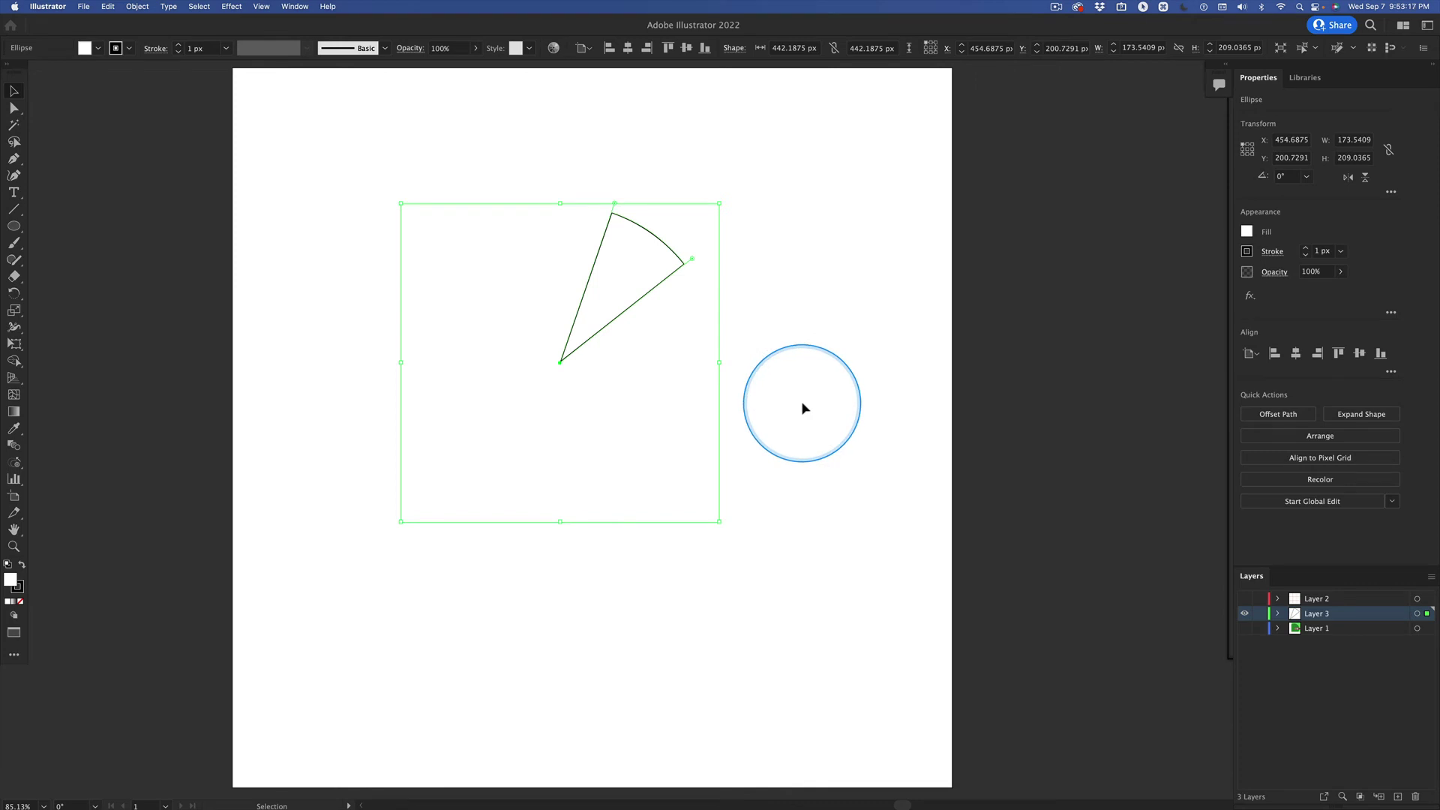
pyautogui.moveTo(613, 204); pyautogui.dragTo(709, 284)
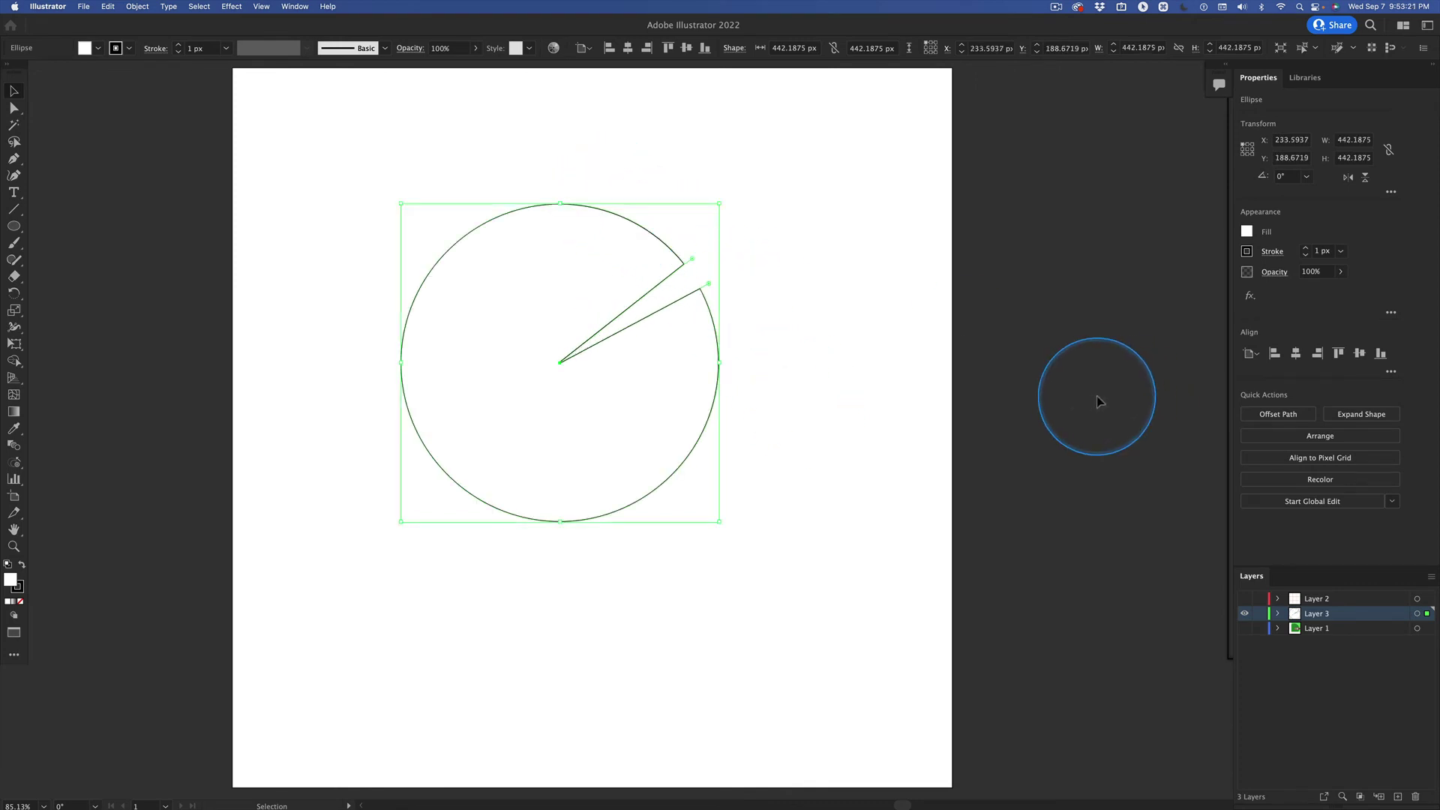
pyautogui.moveTo(708, 288); pyautogui.dragTo(743, 389)
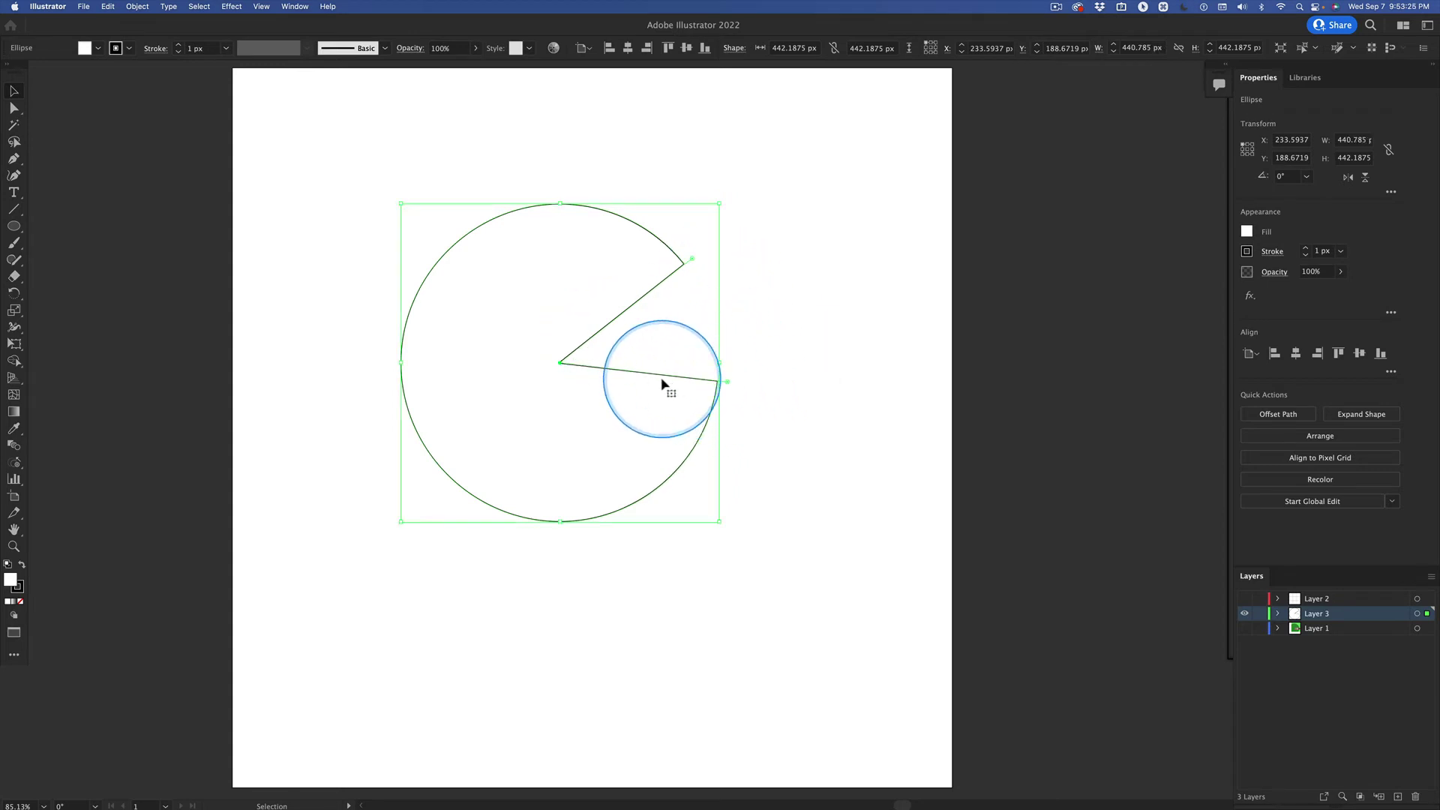
pyautogui.moveTo(733, 389); pyautogui.dragTo(321, 263)
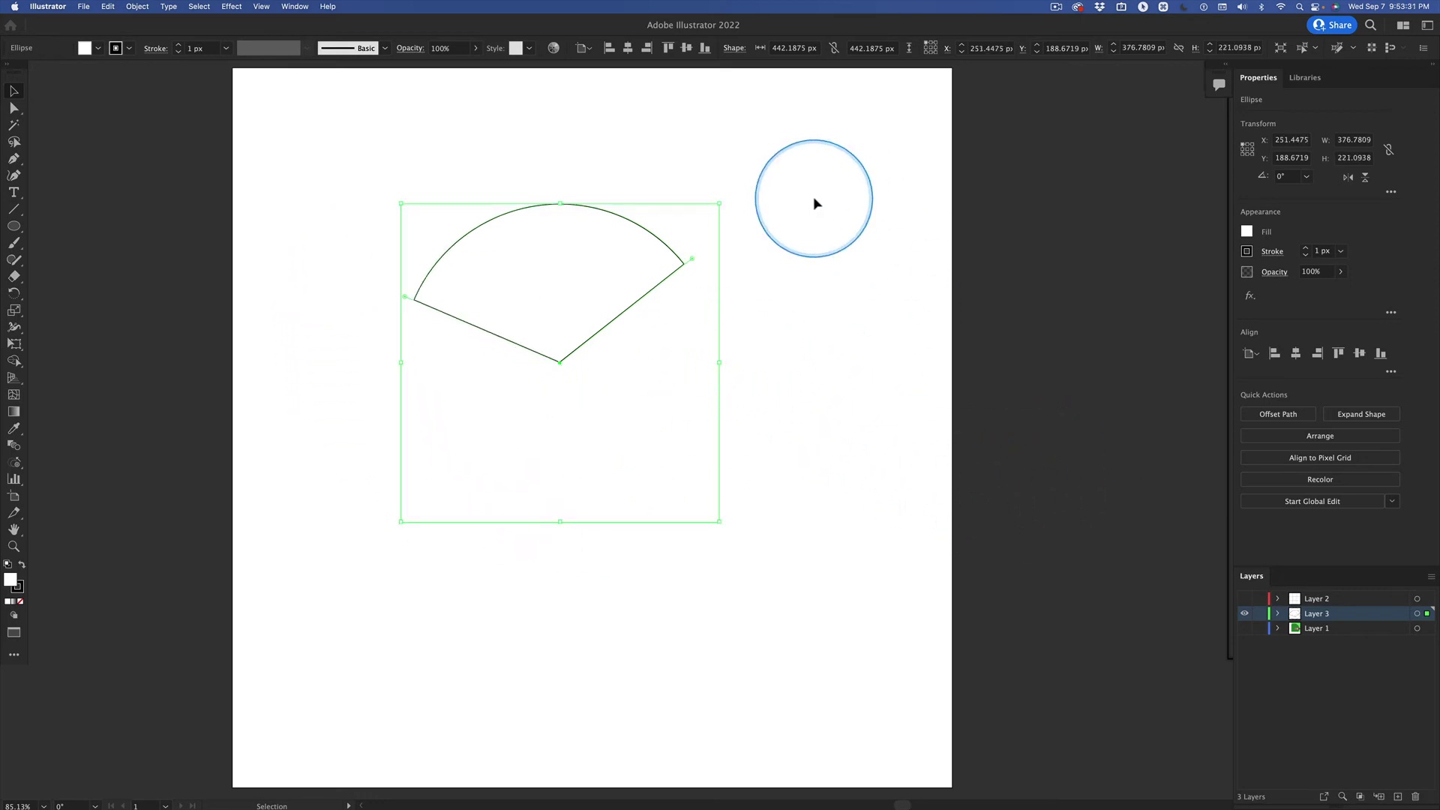
pyautogui.click(13, 109)
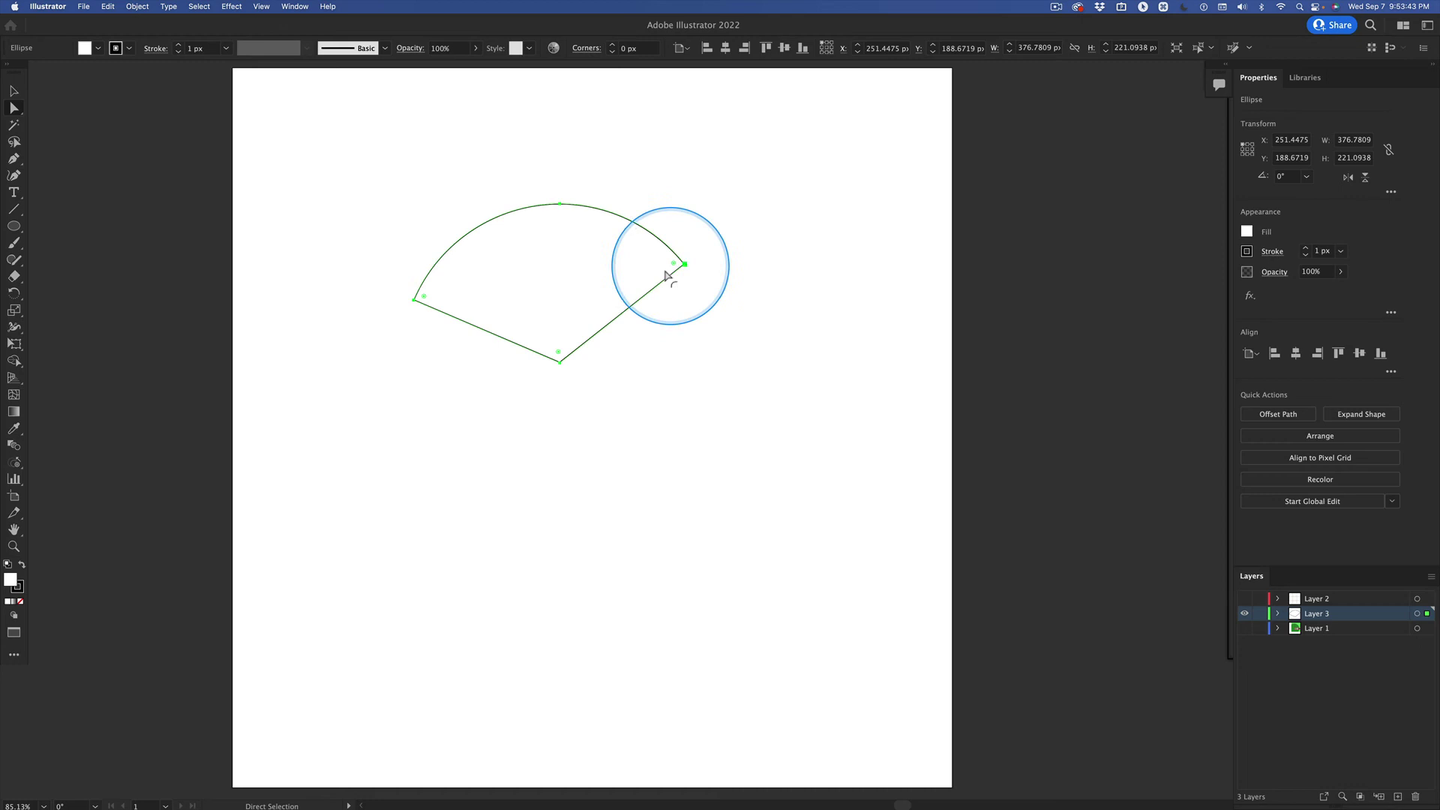
pyautogui.press('v')
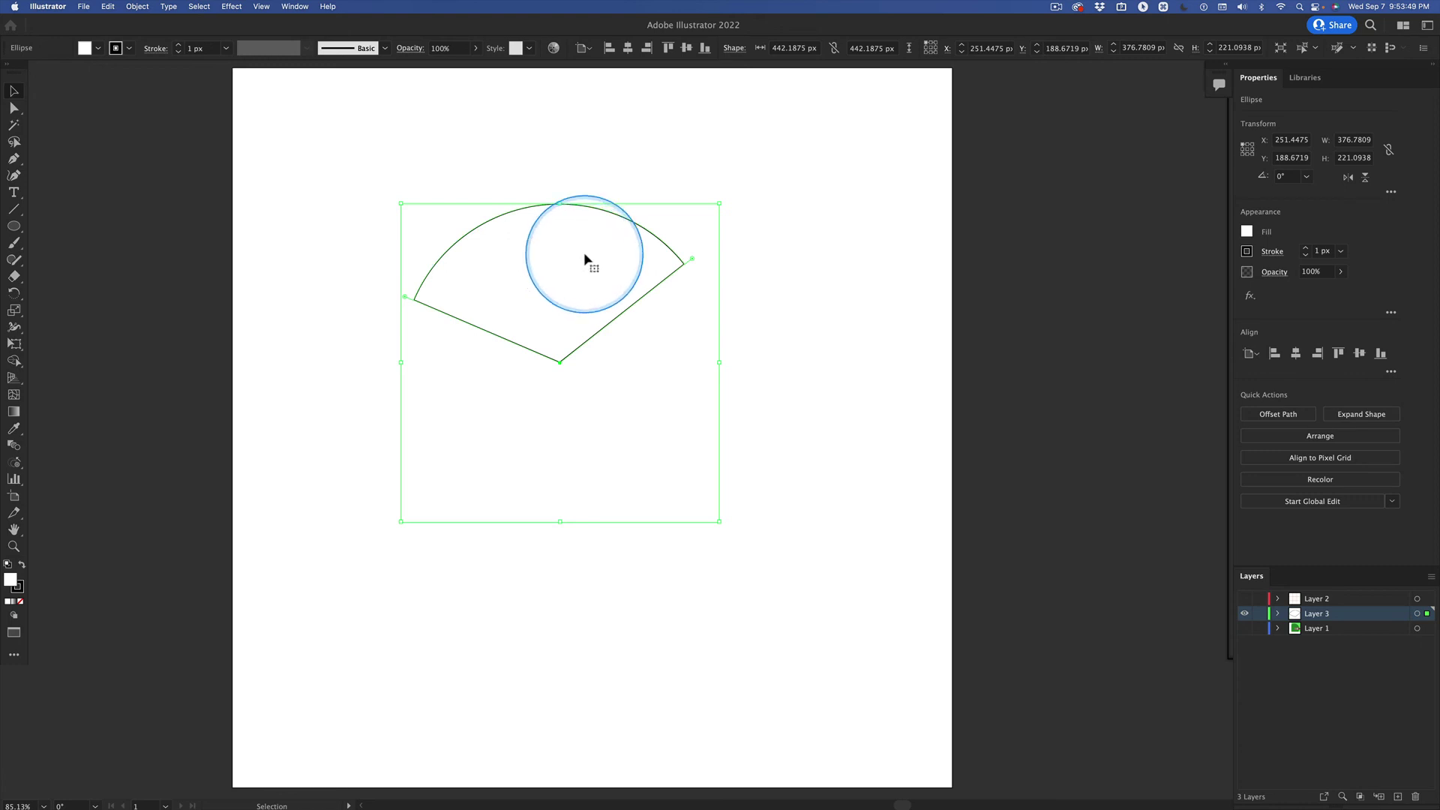
pyautogui.press('a')
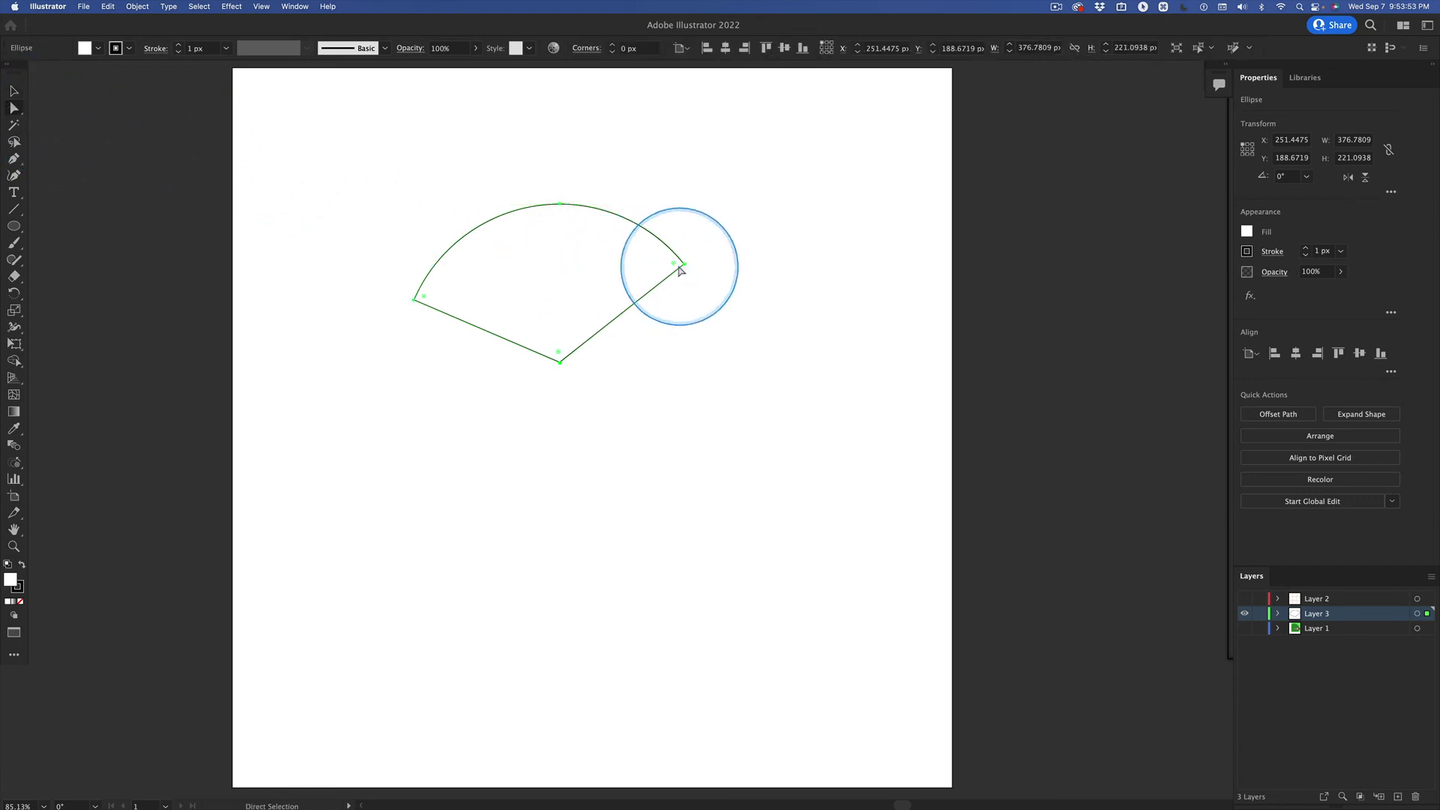
pyautogui.moveTo(673, 263); pyautogui.dragTo(625, 268)
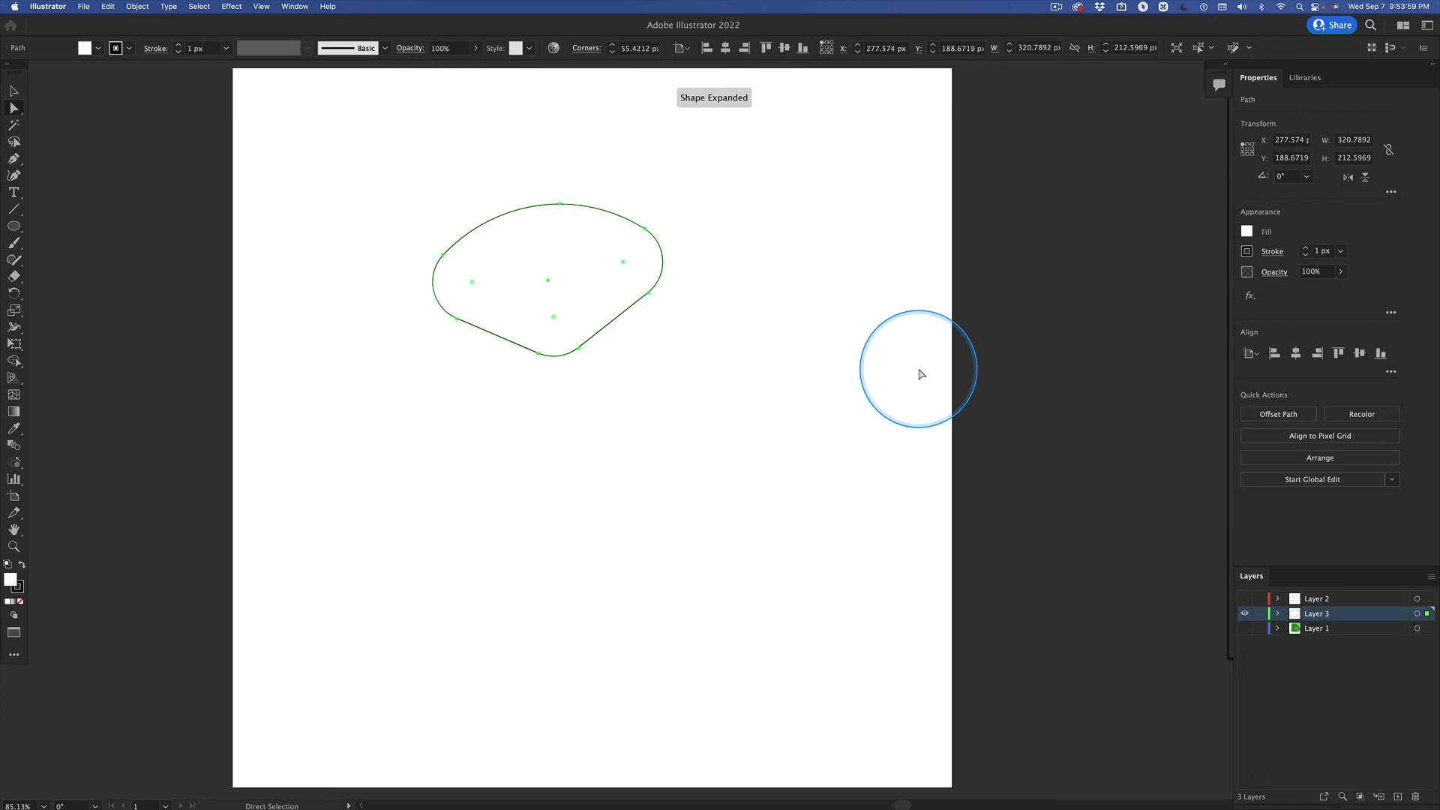
pyautogui.hotkey('ctrl', 'z')
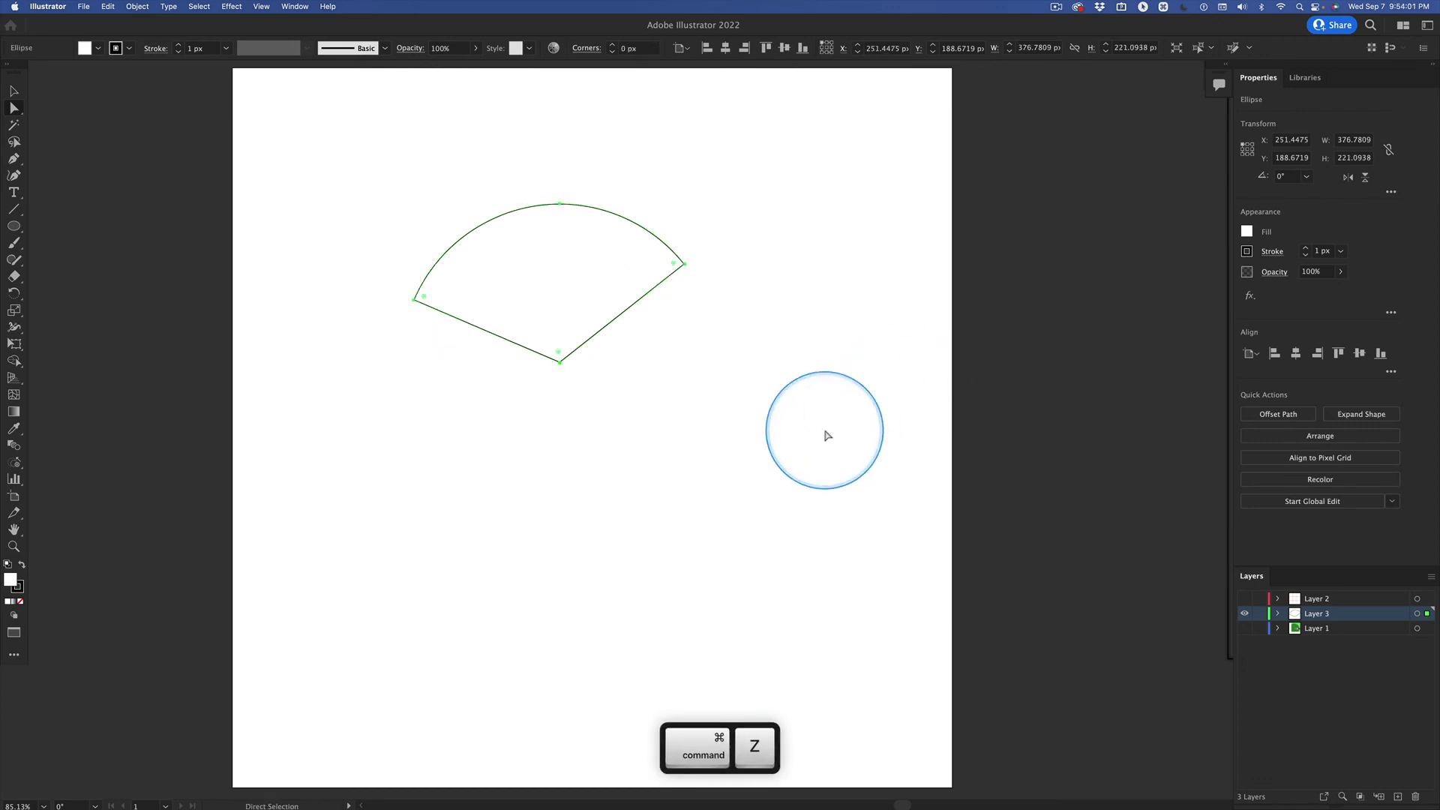
# - Drag the slice's anchors and segments into an irregular shape about 480.62 × 629.30 px with a curved top
pyautogui.click(560, 363)
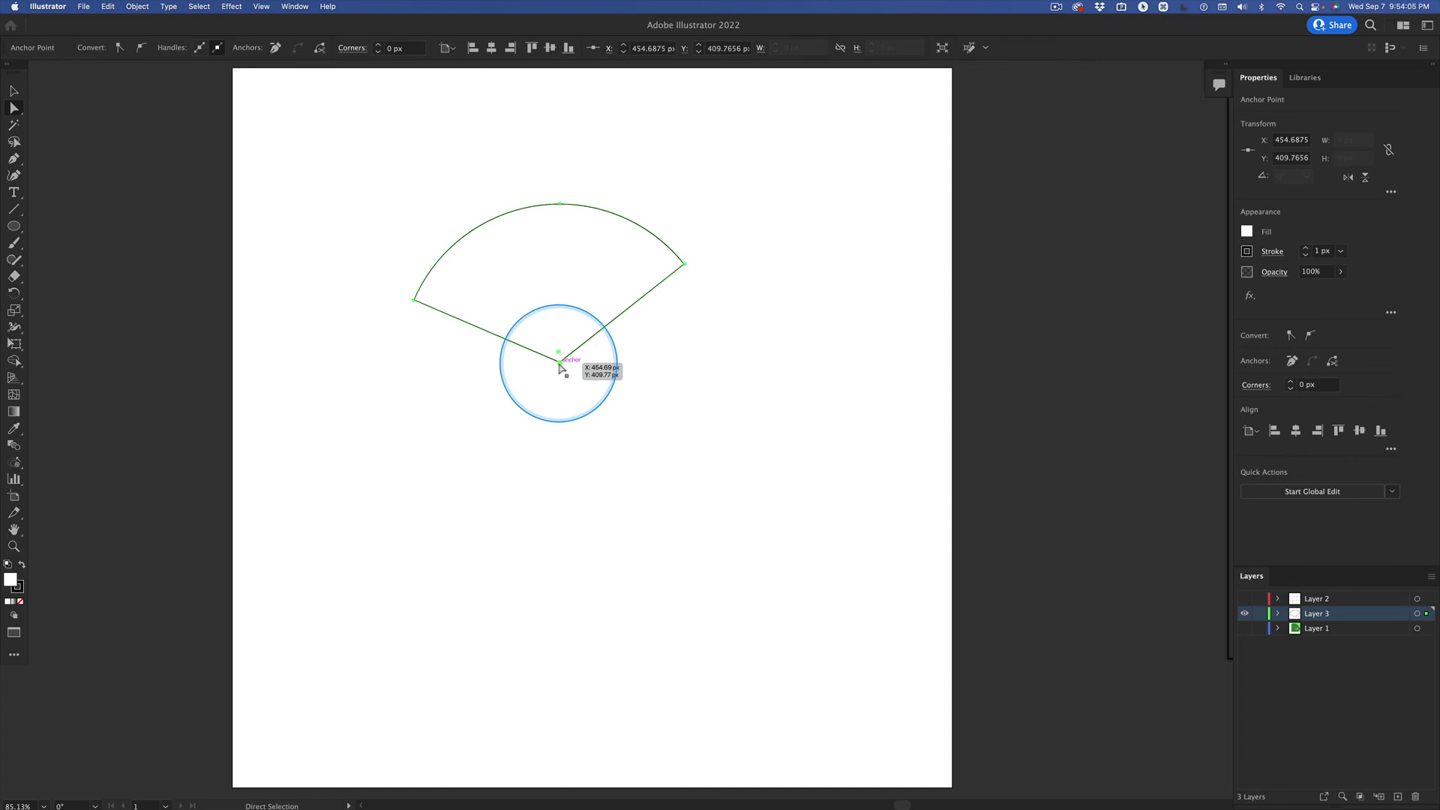
pyautogui.moveTo(560, 367); pyautogui.dragTo(580, 473)
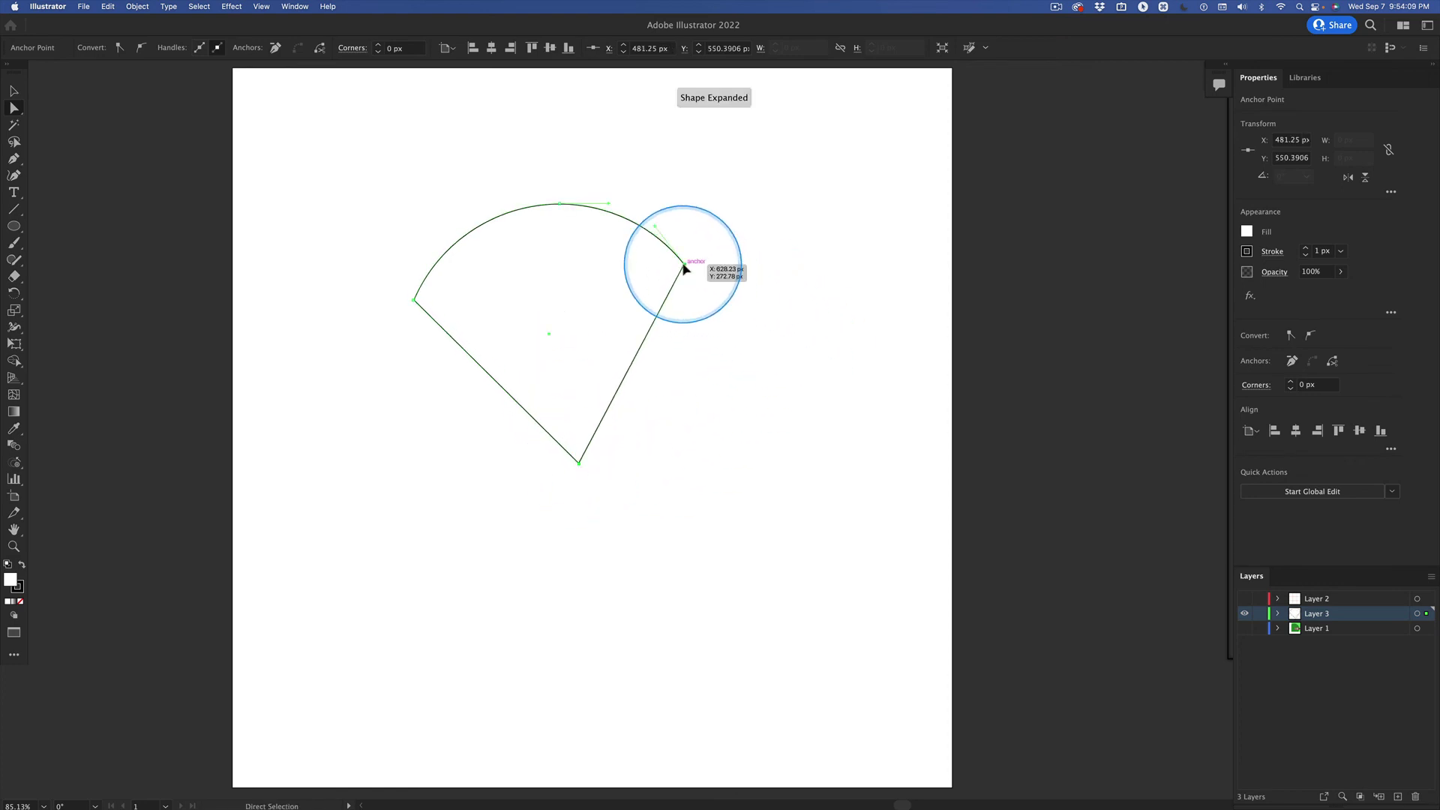
pyautogui.moveTo(684, 268); pyautogui.dragTo(477, 297)
pyautogui.moveTo(558, 204); pyautogui.dragTo(592, 100)
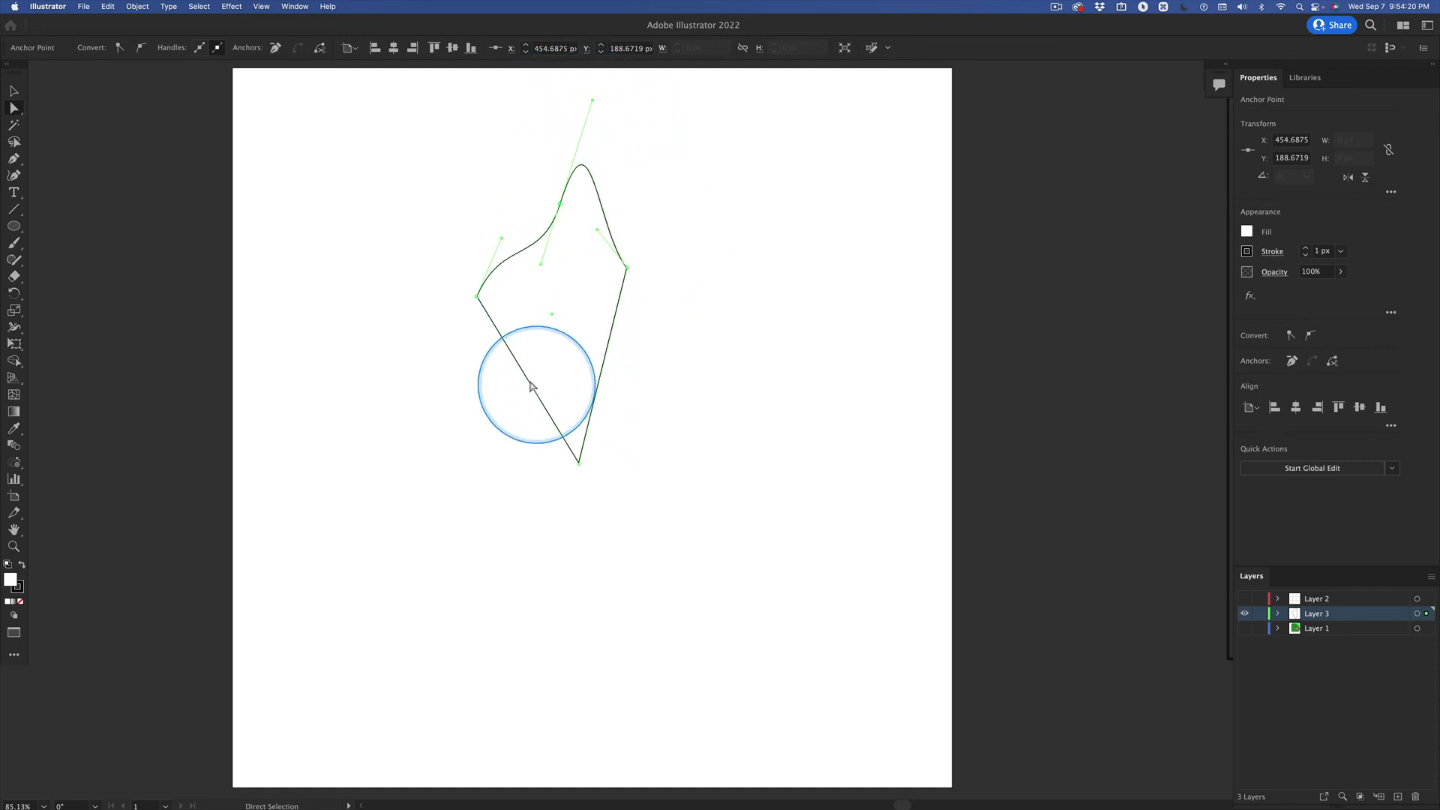
pyautogui.moveTo(525, 377); pyautogui.dragTo(448, 430)
pyautogui.moveTo(584, 361); pyautogui.dragTo(706, 467)
pyautogui.moveTo(664, 363); pyautogui.dragTo(597, 416)
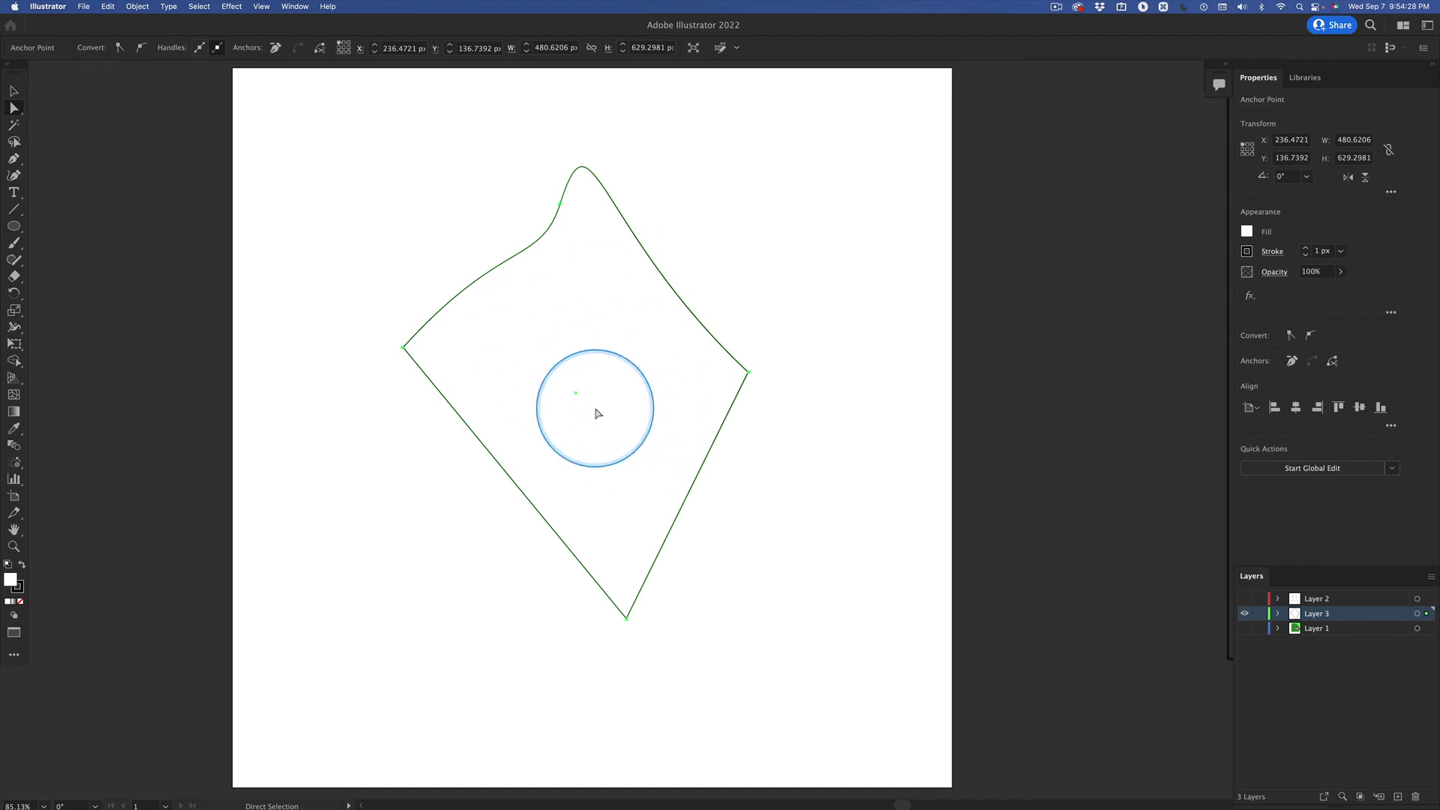